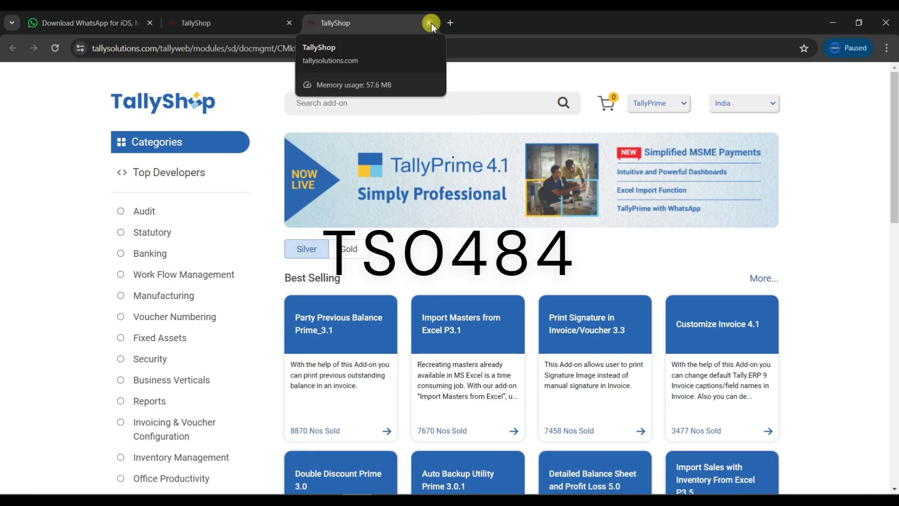
- Search TallyShop for the add-on TS0484 and choose to try SAVE it and BACKUP it in licensed mode
{"action": "left_click", "coordinate": [429, 23]}
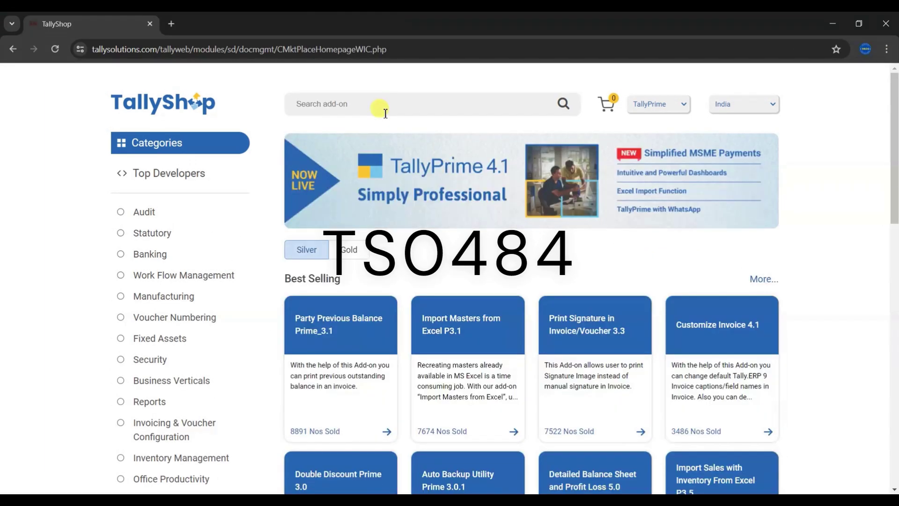
{"action": "left_click", "coordinate": [385, 114]}
{"action": "type", "text": "TS0484"}
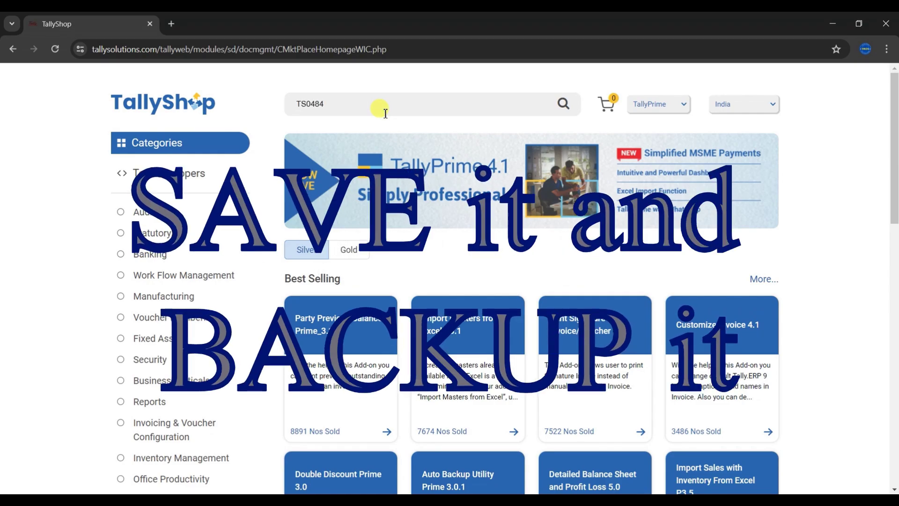
{"action": "key", "text": "Return"}
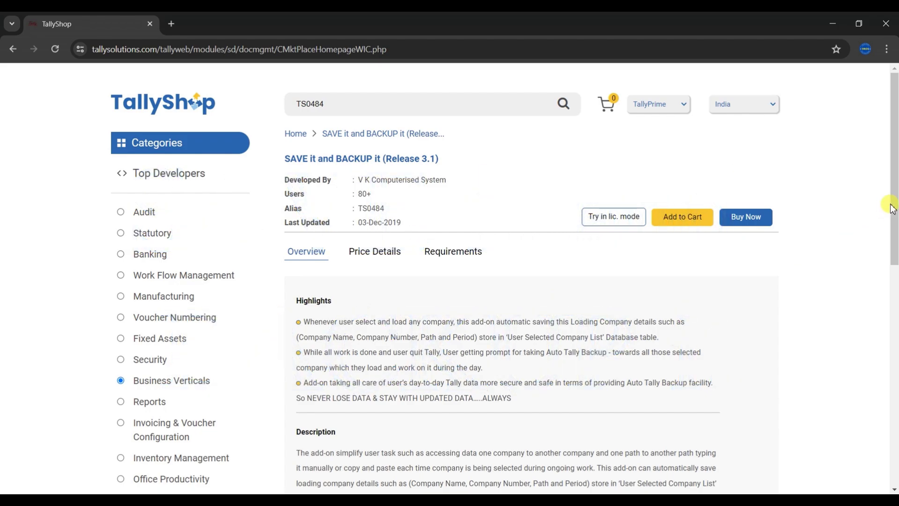
{"action": "scroll", "coordinate": [892, 210], "scroll_direction": "down", "scroll_amount": 2}
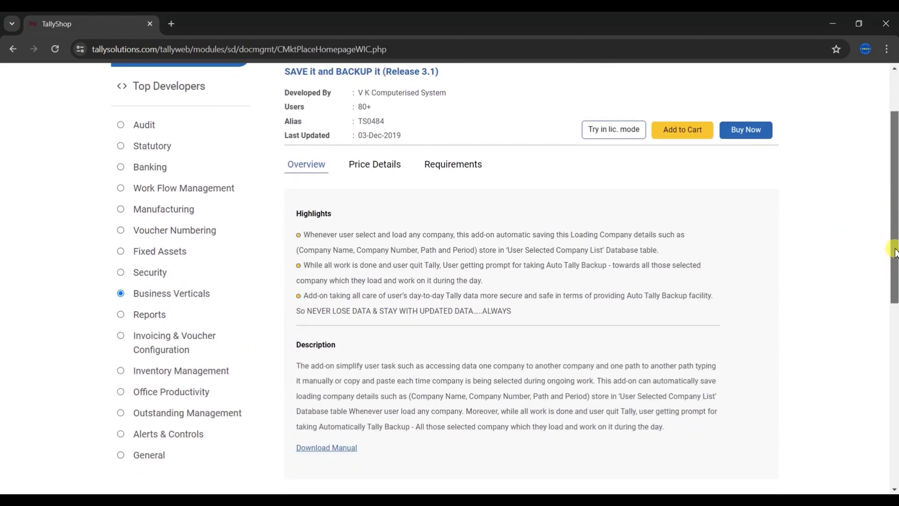
{"action": "scroll", "coordinate": [893, 206], "scroll_direction": "up", "scroll_amount": 2}
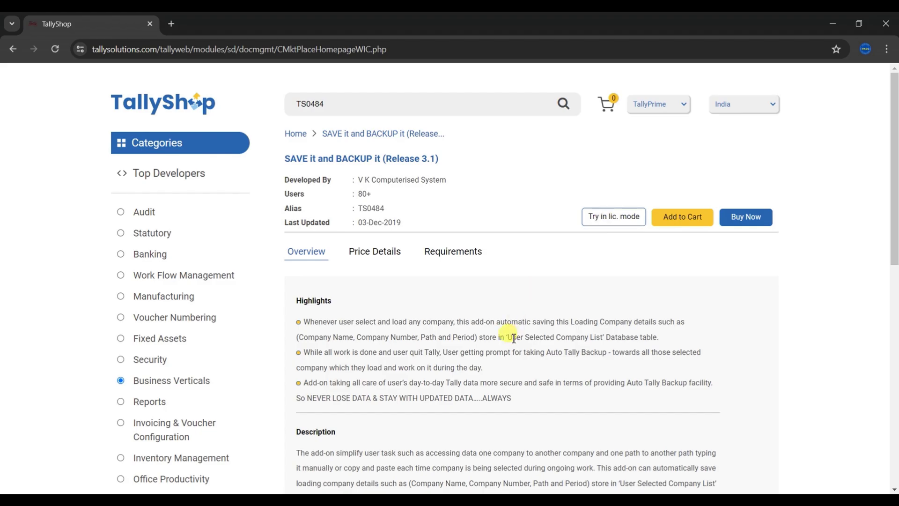
{"action": "left_click", "coordinate": [608, 219]}
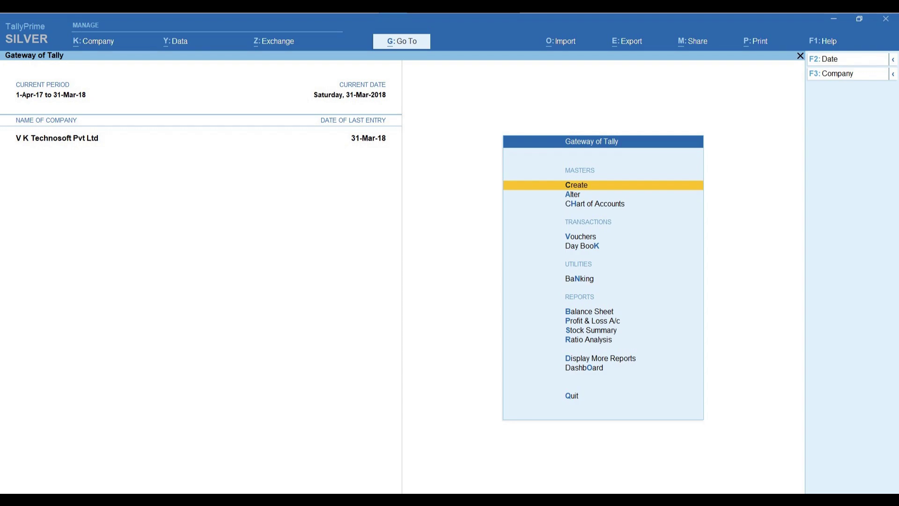
- Switch to TallyPrime and open the TDLs & AddOns list to check the configured SAVE it and BACKUP it add-on
{"action": "key", "text": "ctrl+alt+d"}
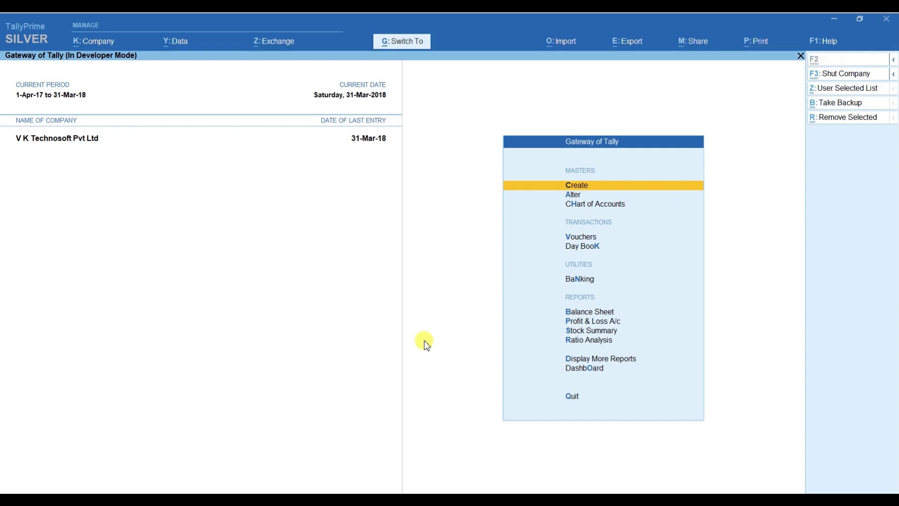
{"action": "key", "text": "ctrl+Print"}
{"action": "key", "text": "Escape"}
{"action": "left_click", "coordinate": [825, 42]}
{"action": "key", "text": "Down"}
{"action": "key", "text": "Down"}
{"action": "key", "text": "Down"}
{"action": "key", "text": "Down"}
{"action": "key", "text": "Down"}
{"action": "key", "text": "Down"}
{"action": "key", "text": "Return"}
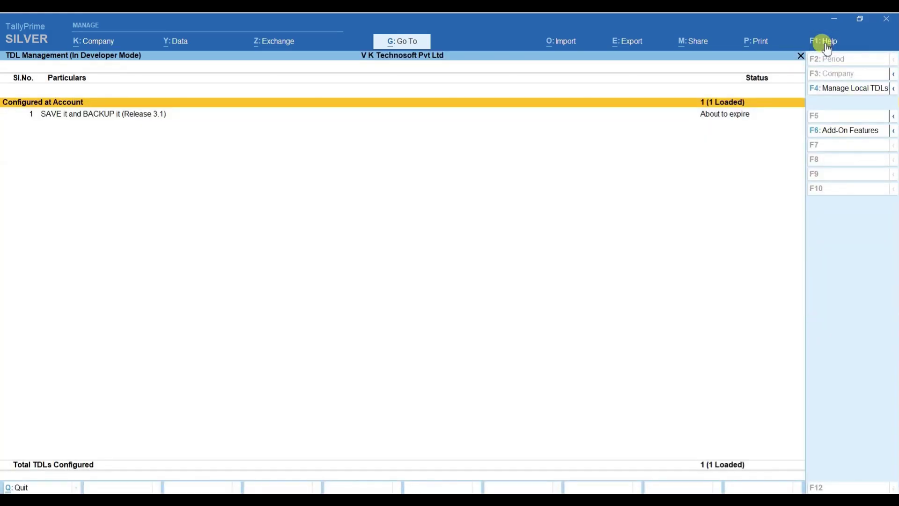
- Examine the add-on's feature options for saving to the 'User Selected Company List' and return to the Gateway of Tally
{"action": "left_click", "coordinate": [829, 136]}
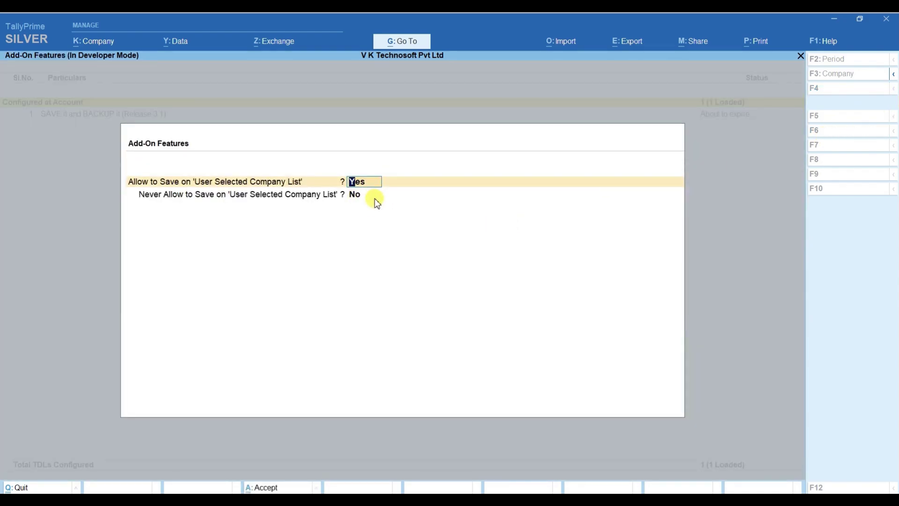
{"action": "key", "text": "Escape"}
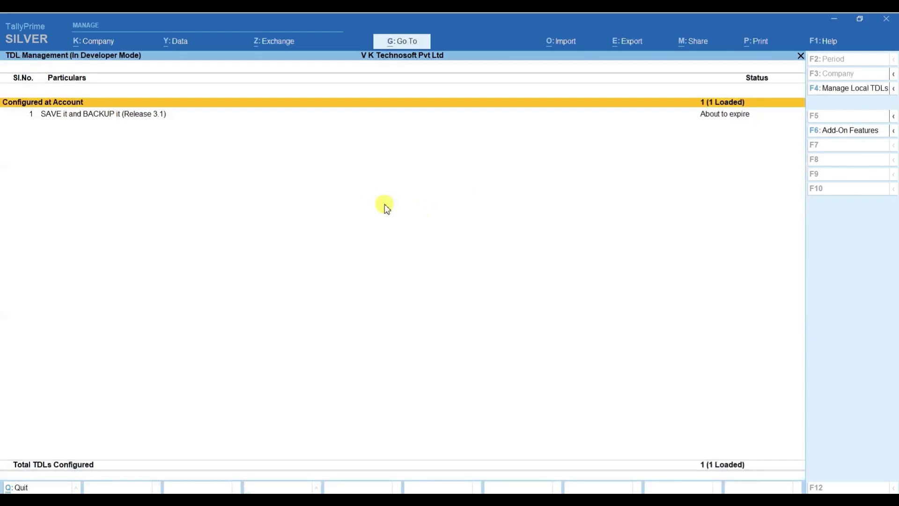
{"action": "key", "text": "Escape"}
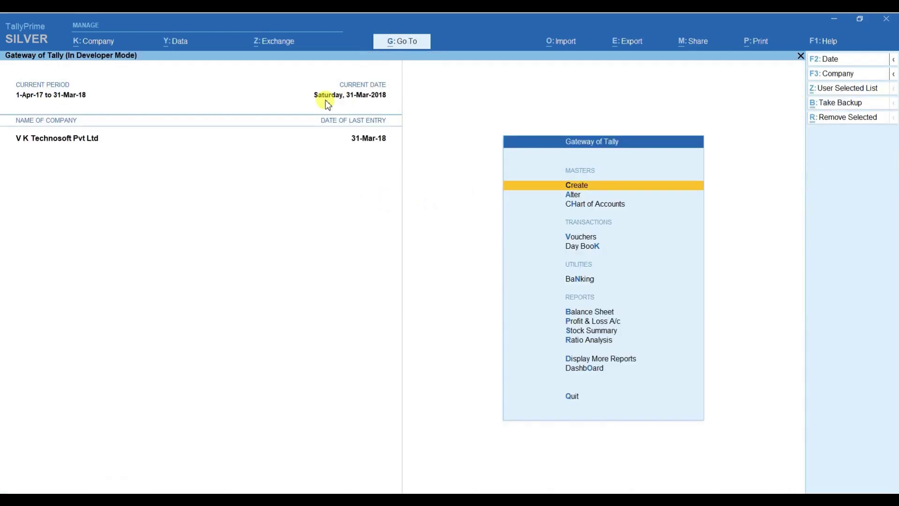
- Examine the SAVE IT BACK UP IT data configuration and quit it without saving
{"action": "left_click", "coordinate": [181, 44]}
{"action": "key", "text": "Up"}
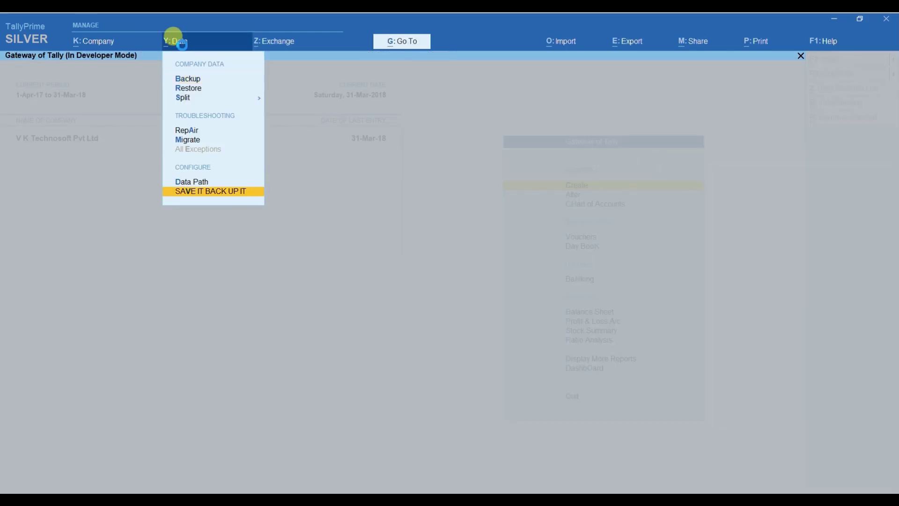
{"action": "key", "text": "Return"}
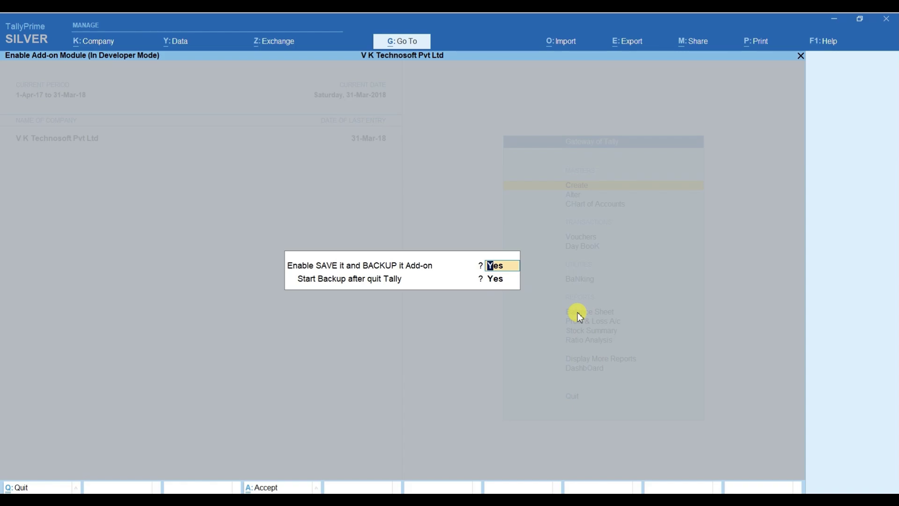
{"action": "key", "text": "BackSpace"}
{"action": "key", "text": "Escape"}
{"action": "key", "text": "y"}
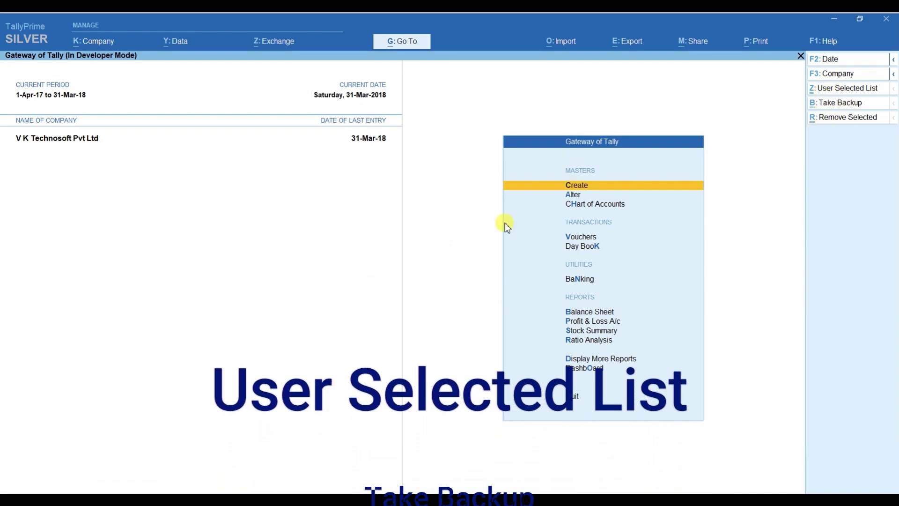
- Shut and reload the company V K Technosoft Pvt Ltd, and view the Take Backup company list
{"action": "left_click", "coordinate": [615, 187]}
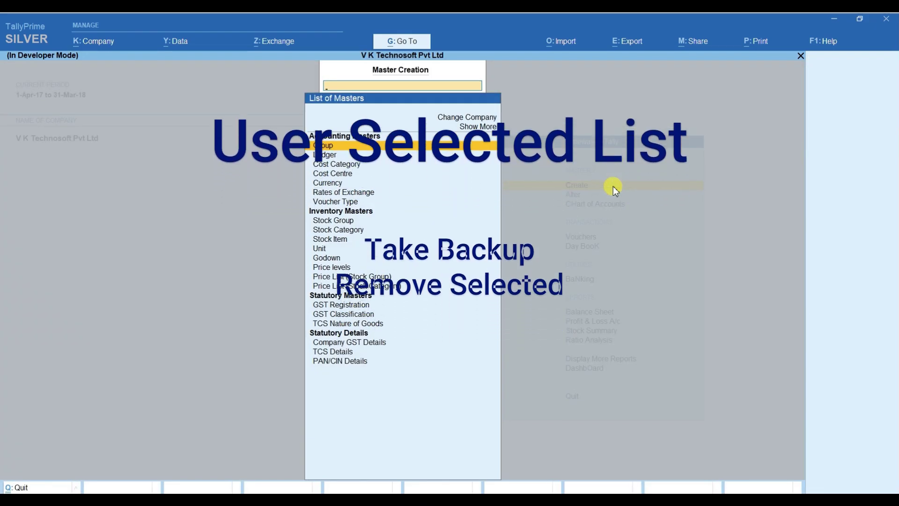
{"action": "key", "text": "Escape"}
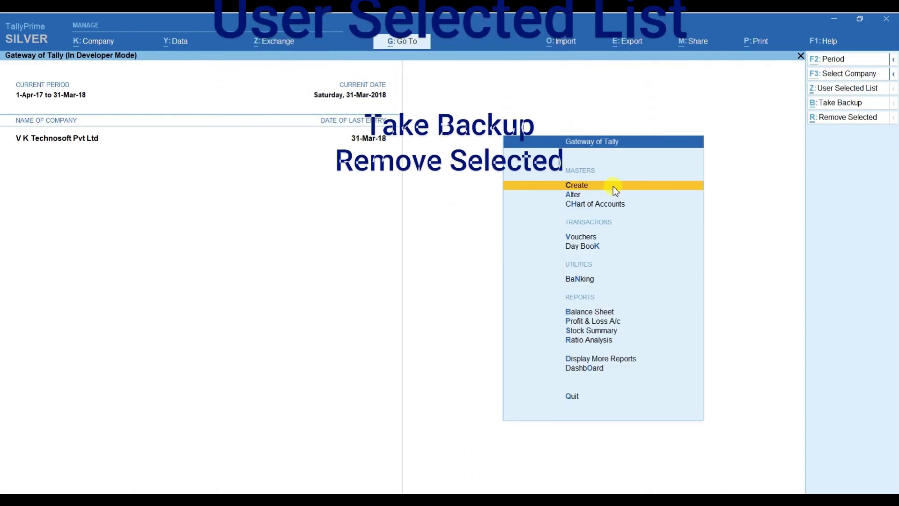
{"action": "key", "text": "Escape"}
{"action": "key", "text": "y"}
{"action": "key", "text": "Return"}
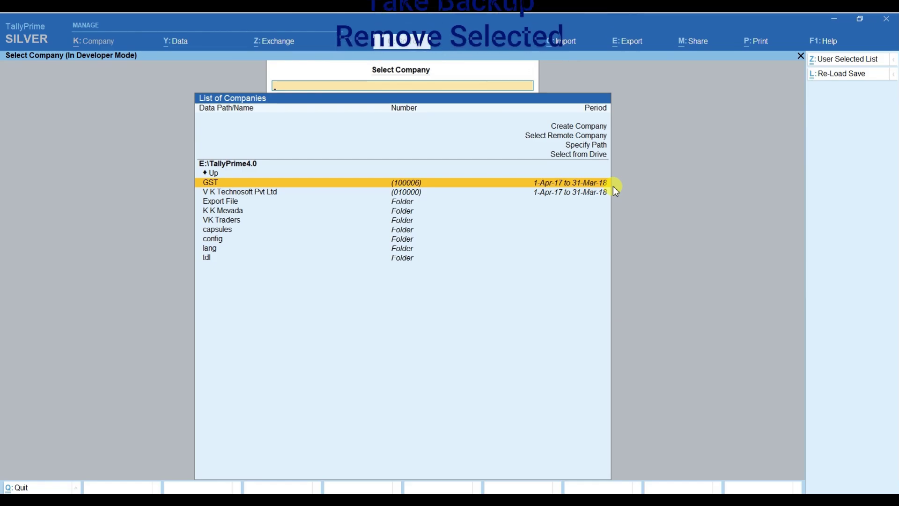
{"action": "key", "text": "Return"}
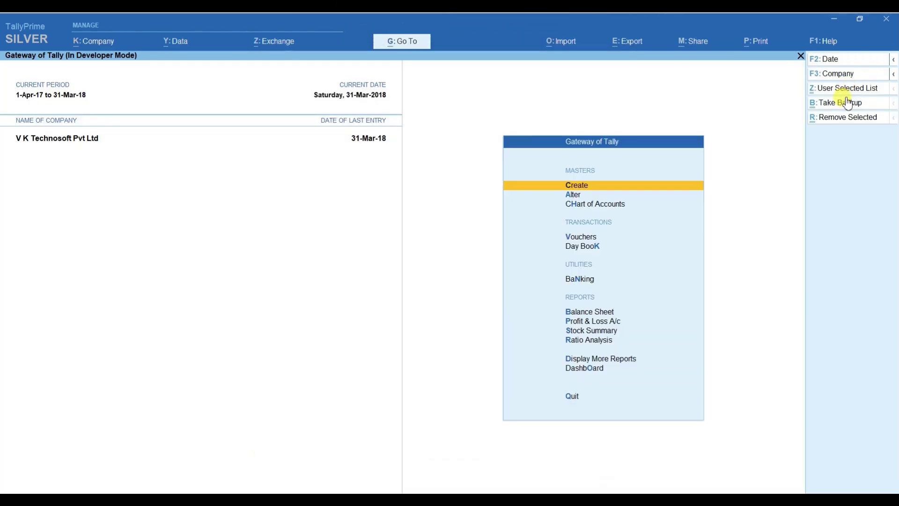
{"action": "left_click", "coordinate": [846, 104]}
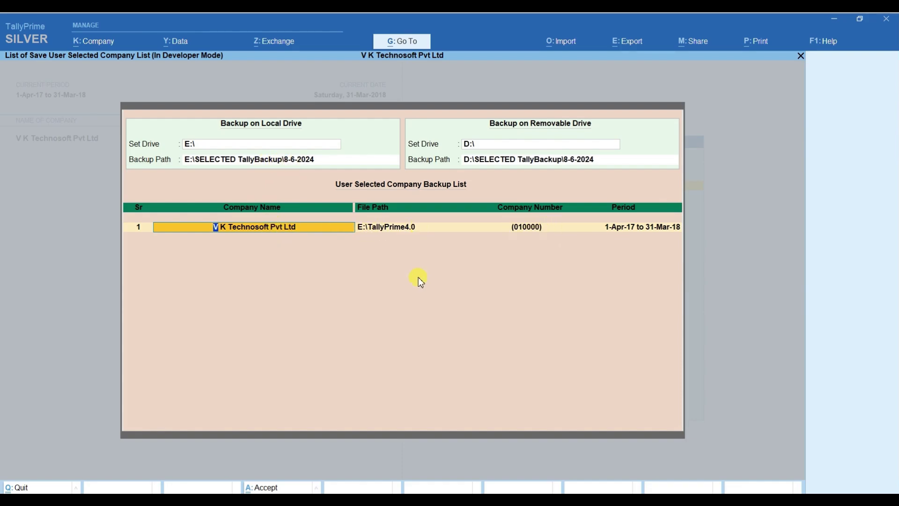
{"action": "key", "text": "Escape"}
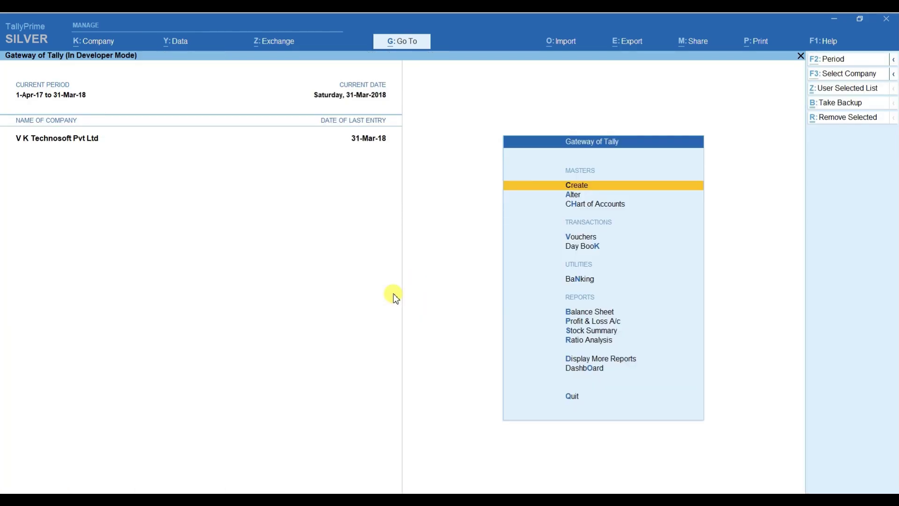
- Replace the open company with VK Traders from the VK Traders folder, allowing it to save on the 'User Selected Company List'
{"action": "key", "text": "alt+F1"}
{"action": "key", "text": "y"}
{"action": "key", "text": "Return"}
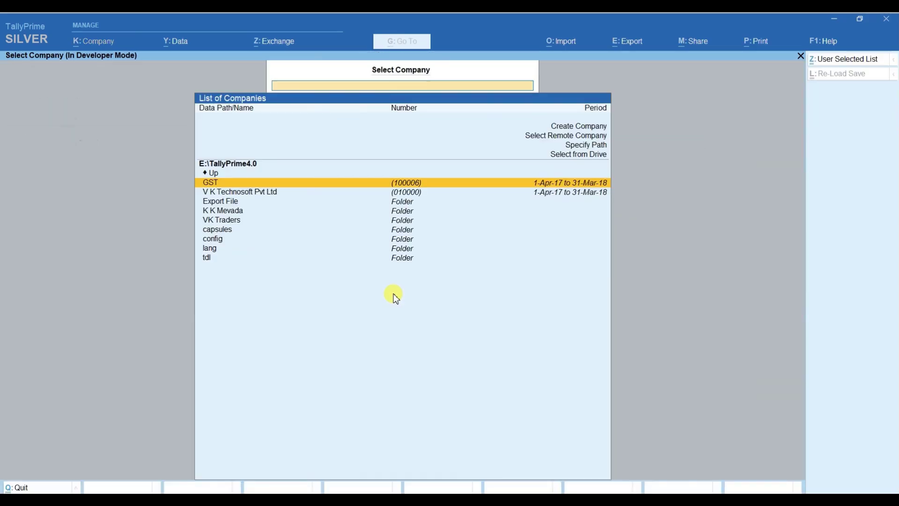
{"action": "key", "text": "Down"}
{"action": "key", "text": "Down"}
{"action": "key", "text": "Down"}
{"action": "key", "text": "Down"}
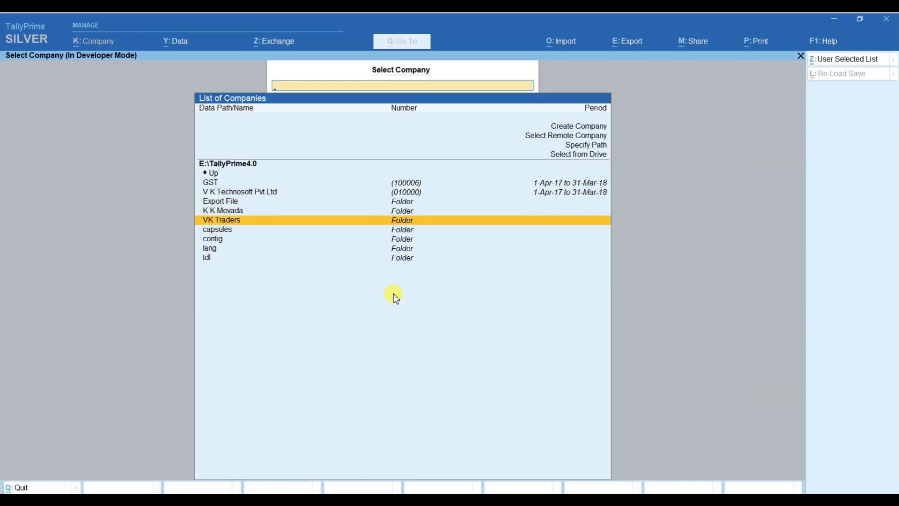
{"action": "key", "text": "Return"}
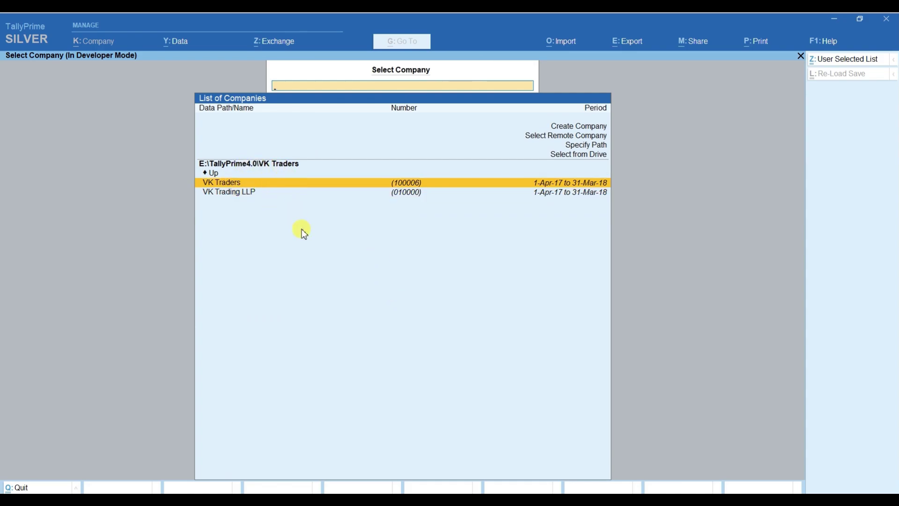
{"action": "key", "text": "Return"}
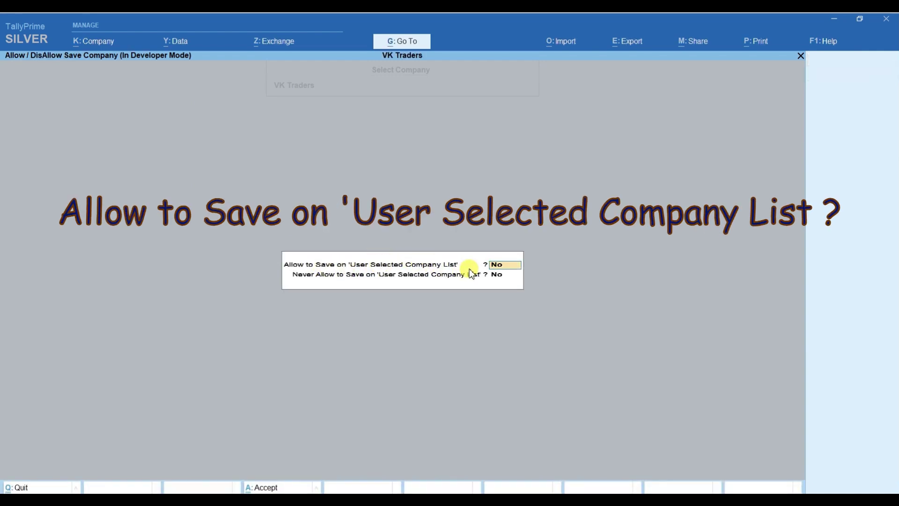
{"action": "type", "text": "y"}
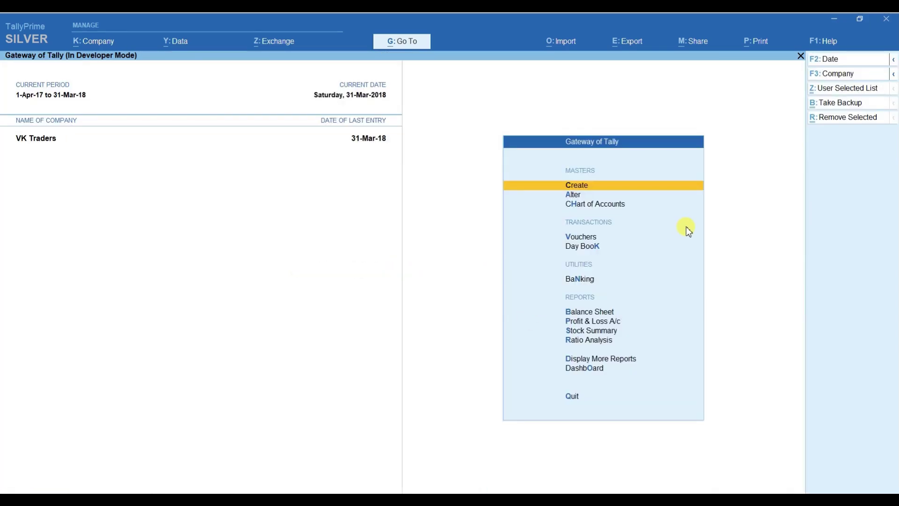
- Examine the Add-On Features for VK Traders in TDL Management and quit without saving
{"action": "left_click", "coordinate": [826, 46]}
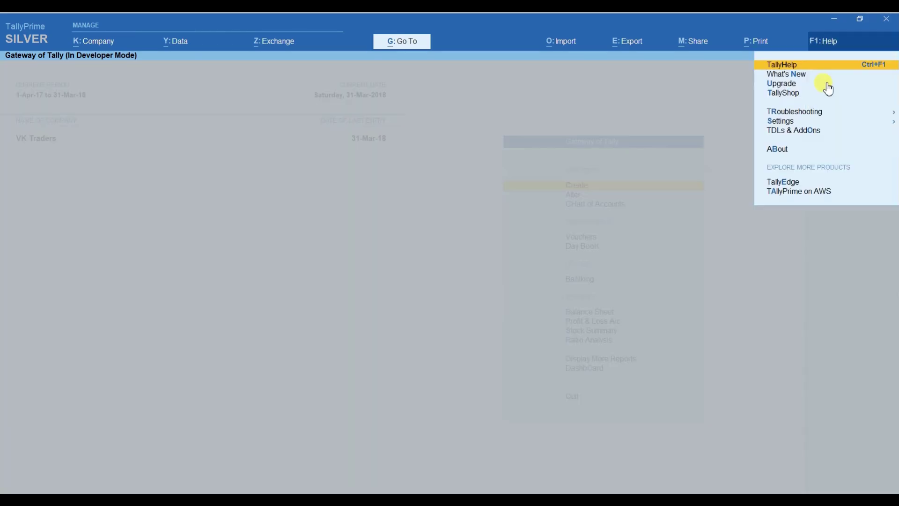
{"action": "left_click", "coordinate": [786, 134]}
{"action": "left_click", "coordinate": [831, 133]}
{"action": "left_click", "coordinate": [374, 187]}
{"action": "key", "text": "BackSpace"}
{"action": "key", "text": "BackSpace"}
{"action": "key", "text": "BackSpace"}
{"action": "key", "text": "Escape"}
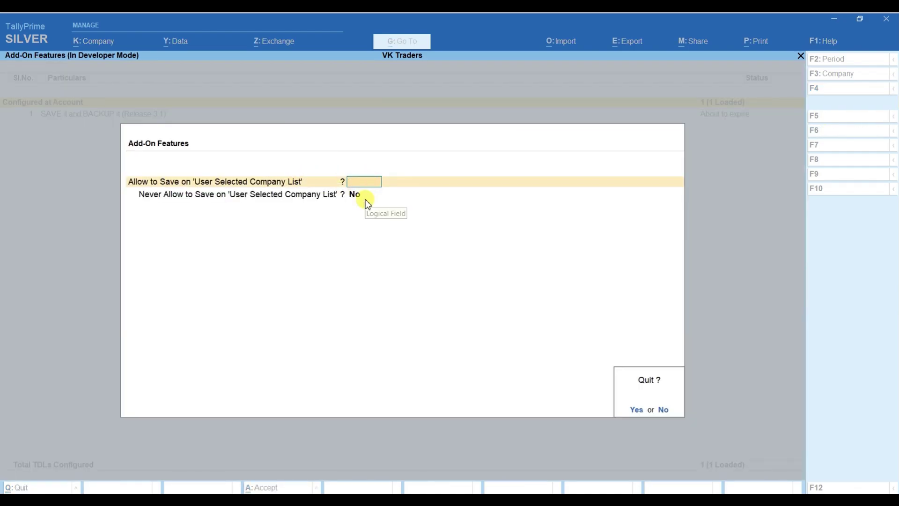
{"action": "key", "text": "y"}
{"action": "key", "text": "Escape"}
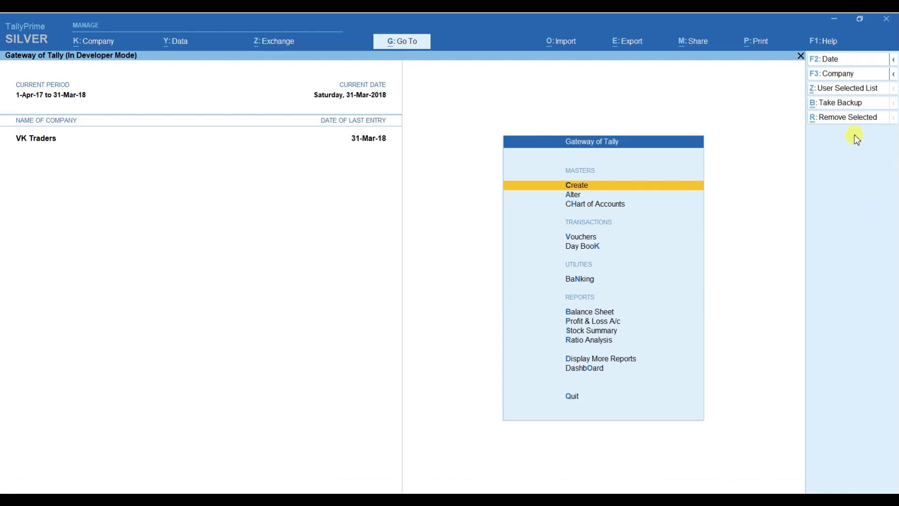
- View the Take Backup company list, and replace the open company with VK Trading LLP from the VK Traders folder
{"action": "left_click", "coordinate": [842, 106]}
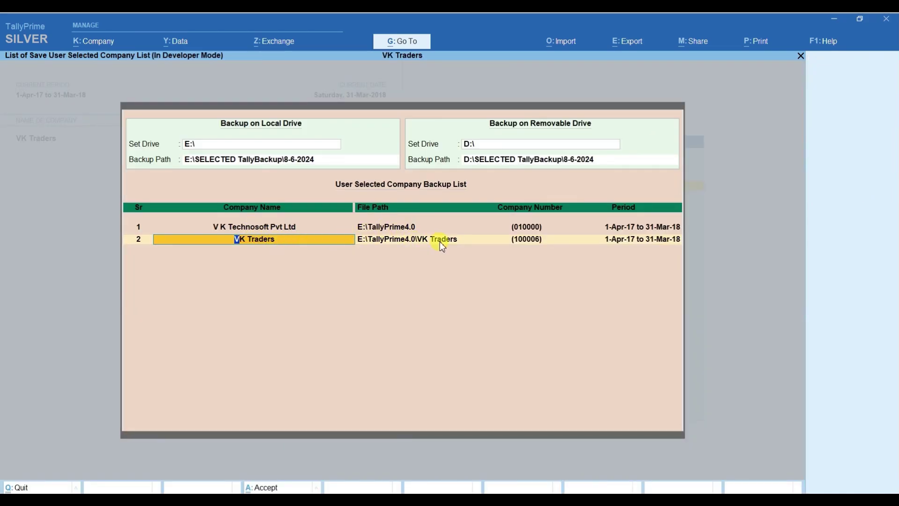
{"action": "key", "text": "Escape"}
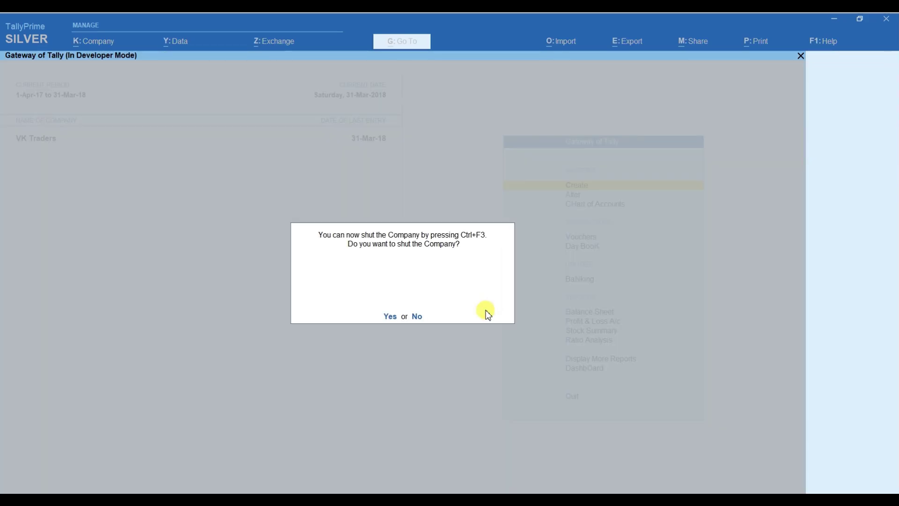
{"action": "key", "text": "y"}
{"action": "key", "text": "Return"}
{"action": "key", "text": "Down"}
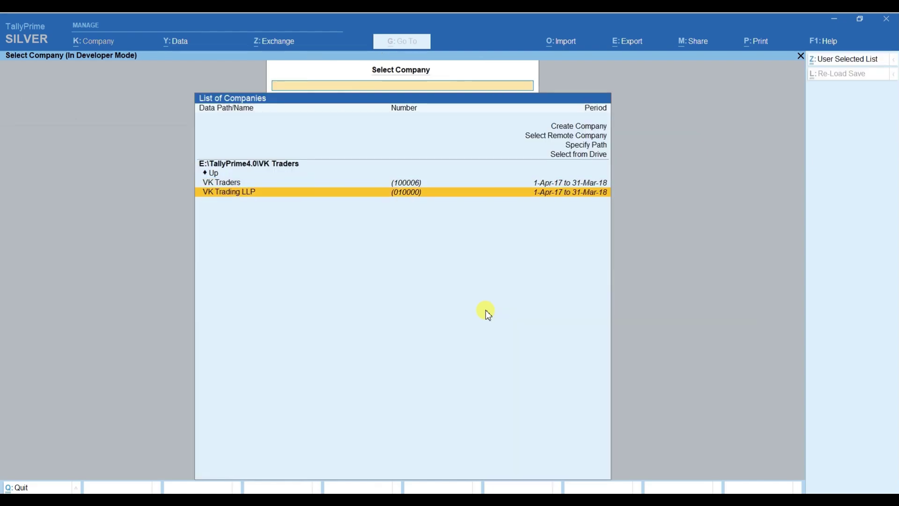
{"action": "key", "text": "Return"}
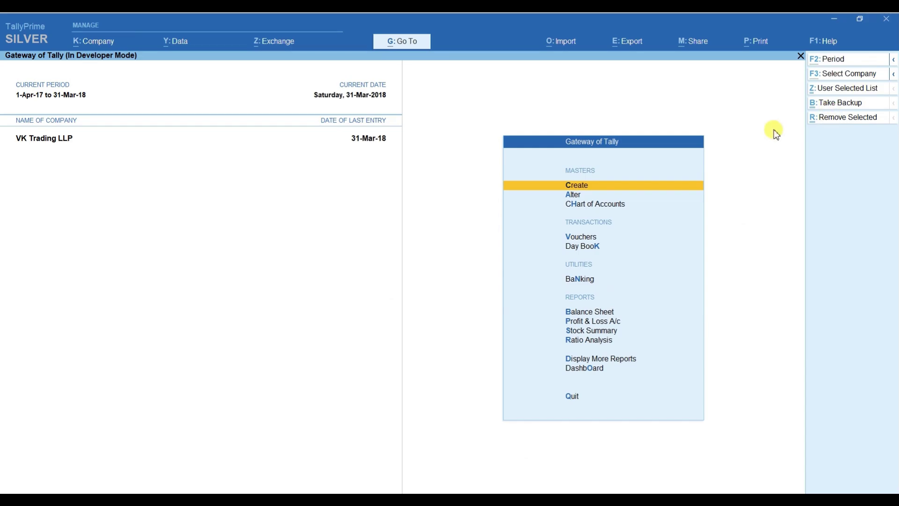
- Shut VK Trading LLP and load K K Tech Services LLP from its folder under E:\TallyPrime4.0
{"action": "key", "text": "alt+F3"}
{"action": "key", "text": "y"}
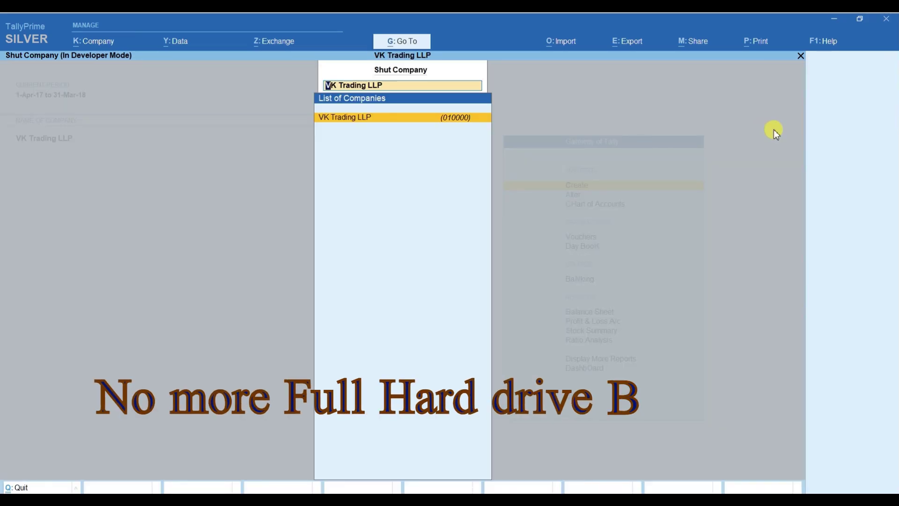
{"action": "key", "text": "Return"}
{"action": "key", "text": "Up"}
{"action": "key", "text": "Return"}
{"action": "key", "text": "Down"}
{"action": "key", "text": "Down"}
{"action": "key", "text": "Down"}
{"action": "key", "text": "Down"}
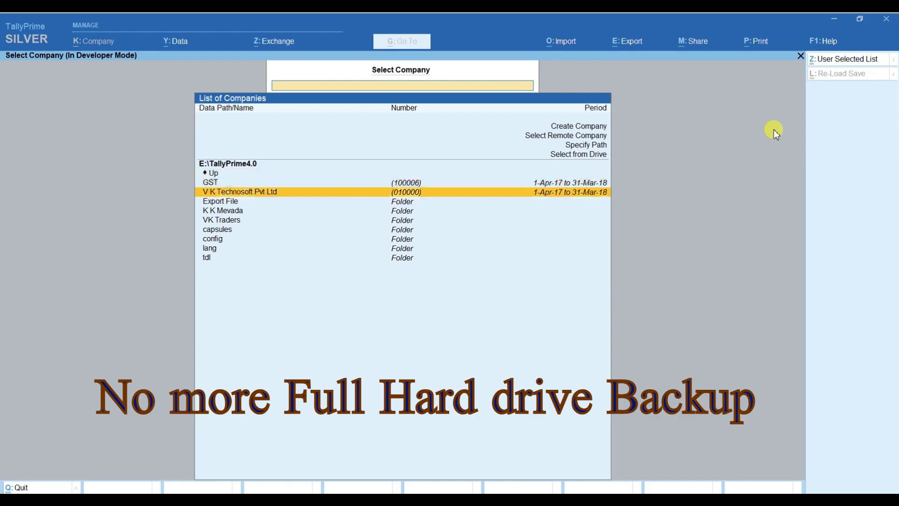
{"action": "key", "text": "Return"}
{"action": "key", "text": "Return"}
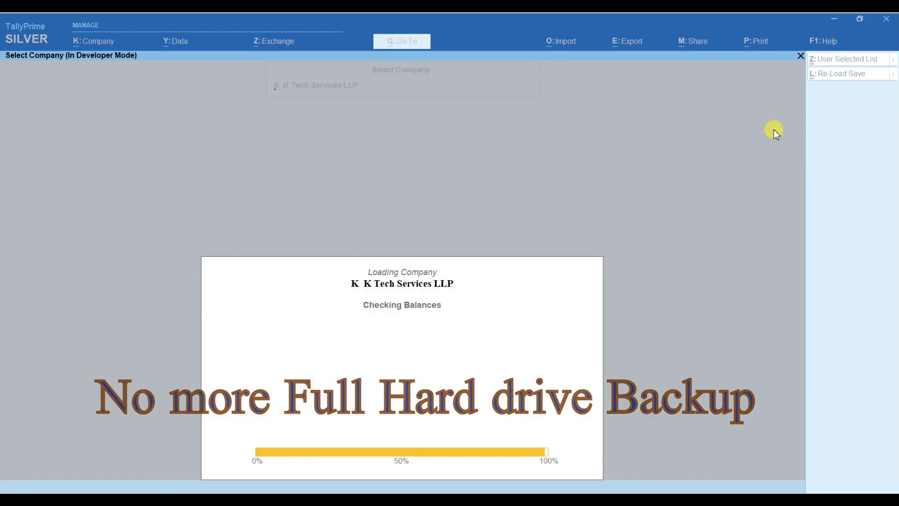
- Allow K K Tech Services LLP to save on the 'User Selected Company List' and view the Take Backup company list
{"action": "type", "text": "y"}
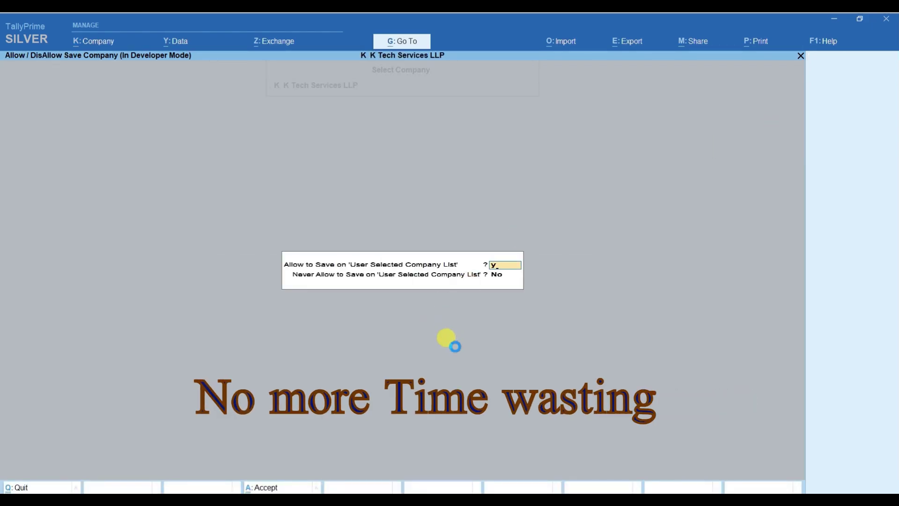
{"action": "key", "text": "Return"}
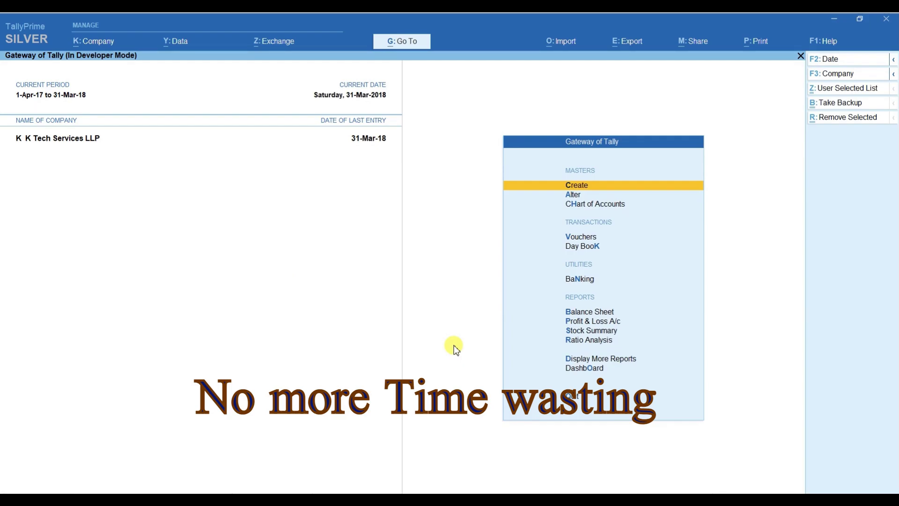
{"action": "left_click", "coordinate": [824, 102]}
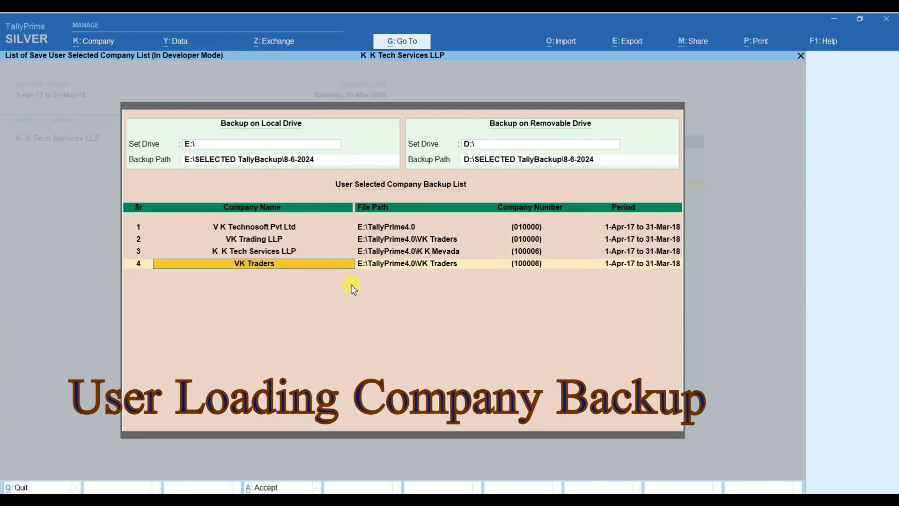
{"action": "key", "text": "ctrl+a"}
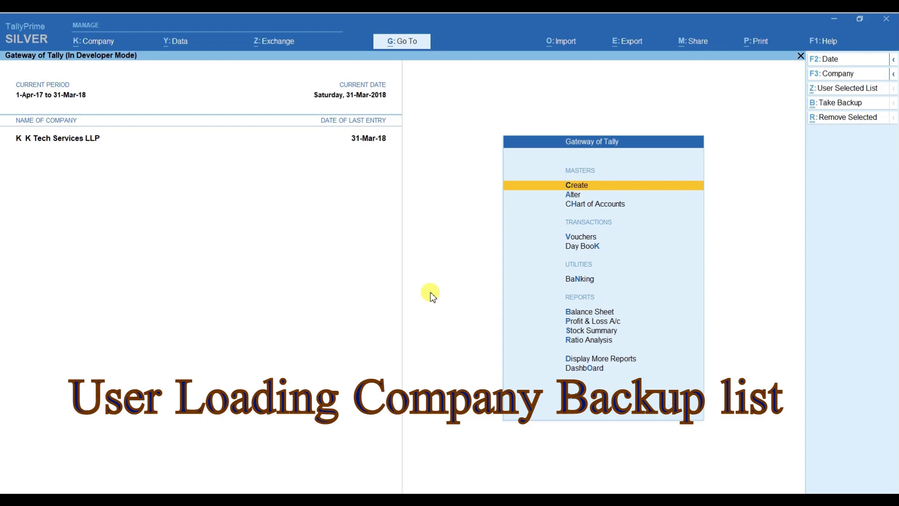
- Replace the open company with K K Soft Infotech and allow it to save on the 'User Selected Company List'
{"action": "key", "text": "Return"}
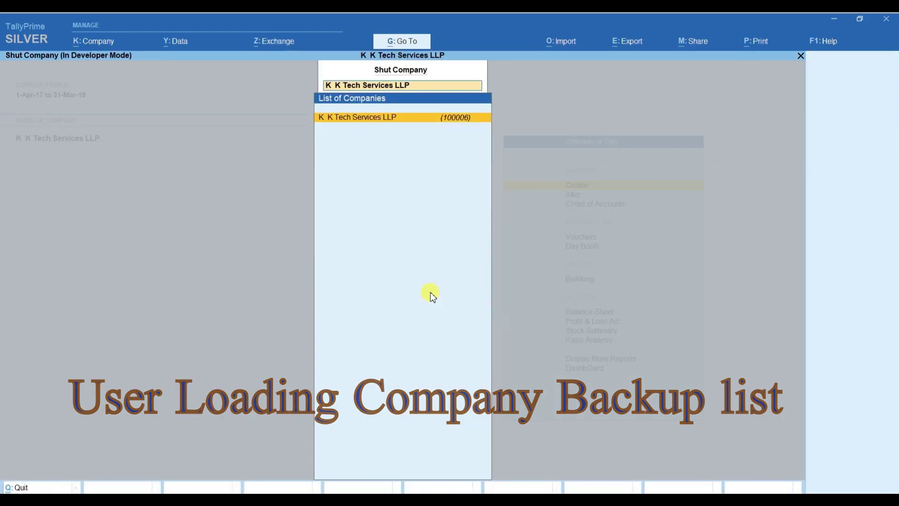
{"action": "key", "text": "Down"}
{"action": "key", "text": "Return"}
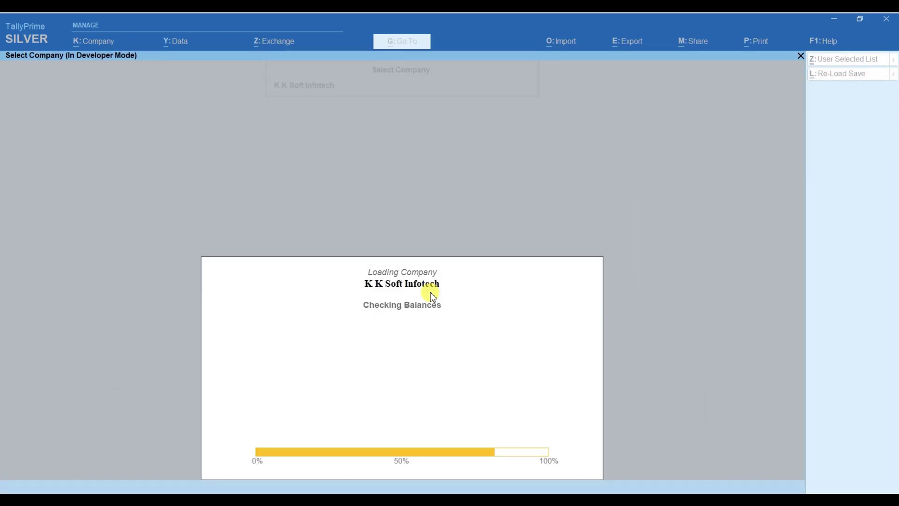
{"action": "type", "text": "y"}
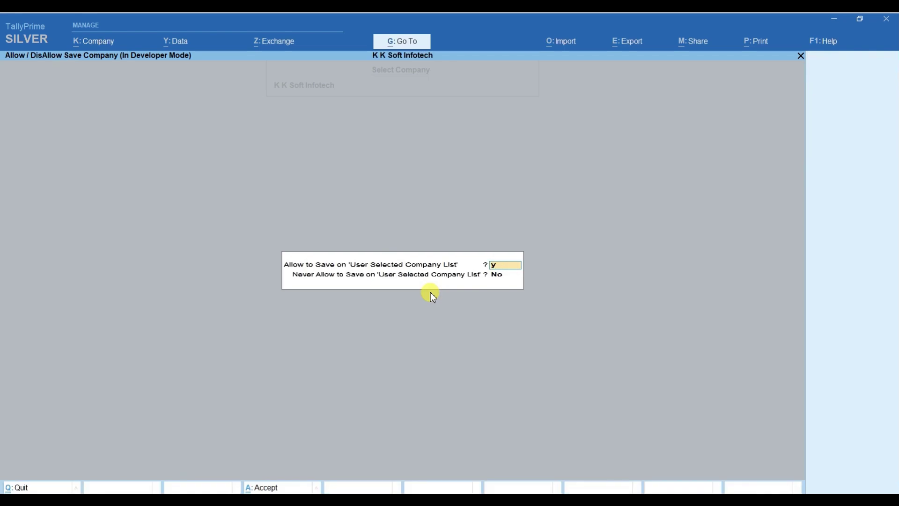
{"action": "key", "text": "Return"}
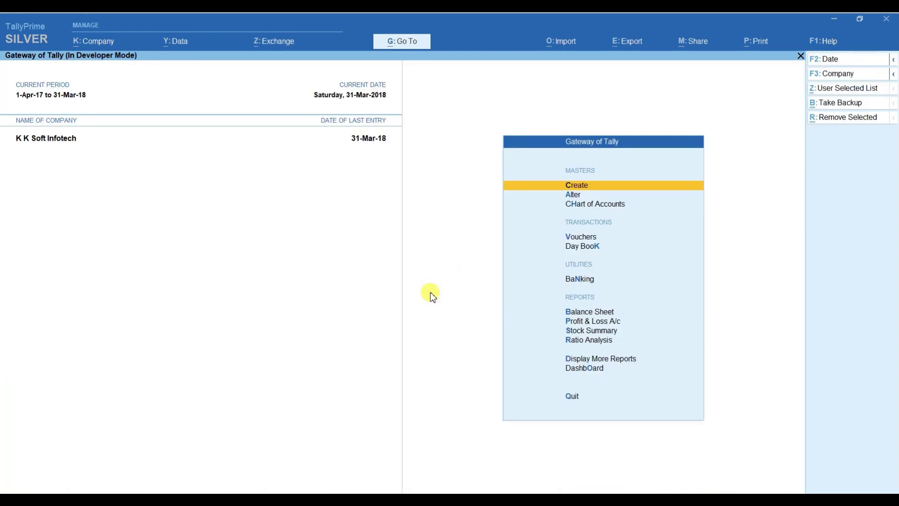
- Shut K K Soft Infotech and specify a company folder path under D:\TallyPrime for selecting a company
{"action": "key", "text": "alt+F3"}
{"action": "key", "text": "Return"}
{"action": "key", "text": "Return"}
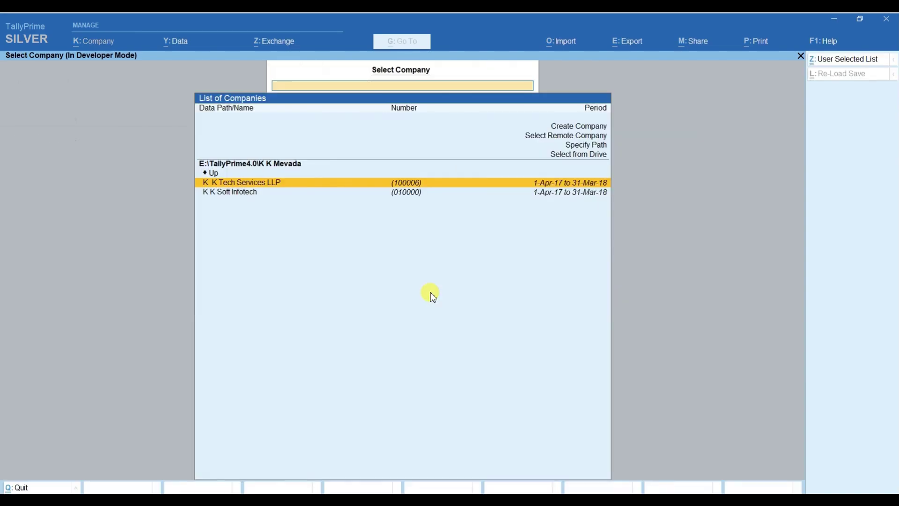
{"action": "key", "text": "Up"}
{"action": "key", "text": "Up"}
{"action": "key", "text": "Up"}
{"action": "key", "text": "Return"}
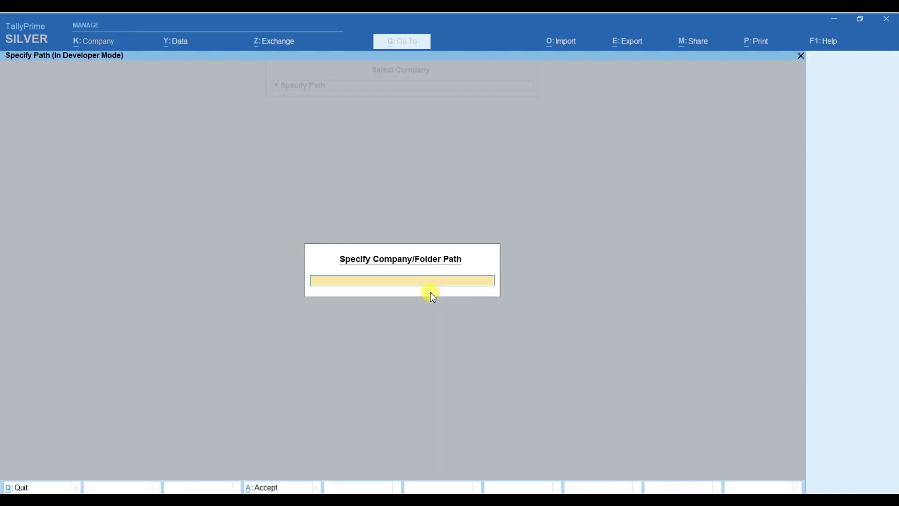
{"action": "type", "text": "D:\\TallyPrime"}
{"action": "key", "text": "Return"}
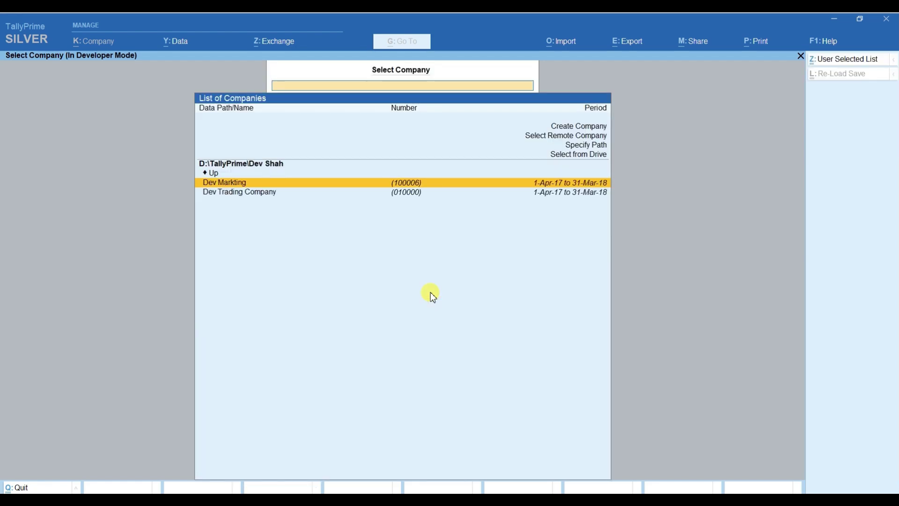
- Load Dev Markting and allow it to save on the 'User Selected Company List'
{"action": "key", "text": "Return"}
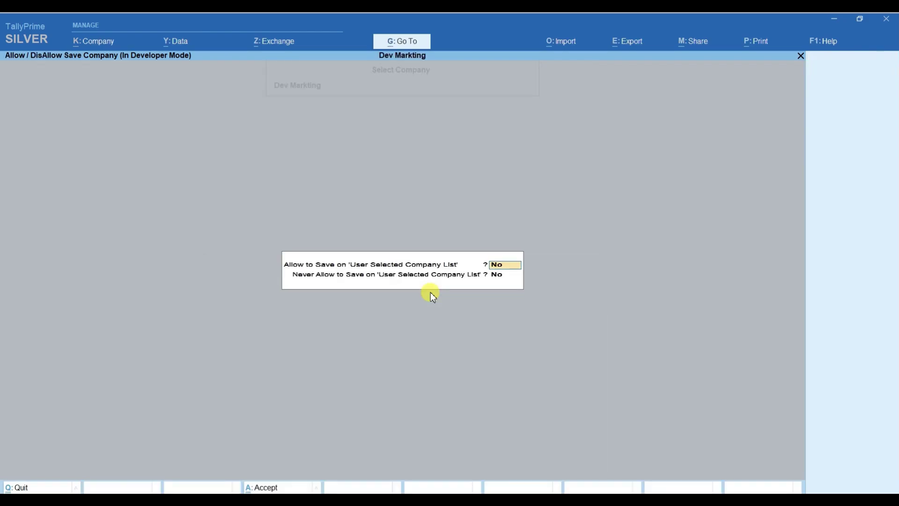
{"action": "type", "text": "y"}
{"action": "key", "text": "Return"}
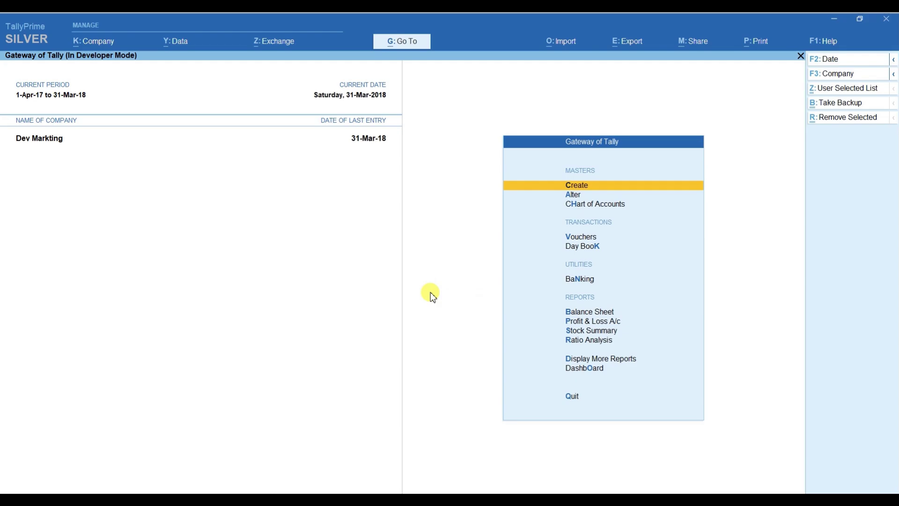
- Replace Dev Markting with Dev Trading Company from the same folder, allowing it to save on the 'User Selected Company List'
{"action": "key", "text": "alt+F3"}
{"action": "key", "text": "y"}
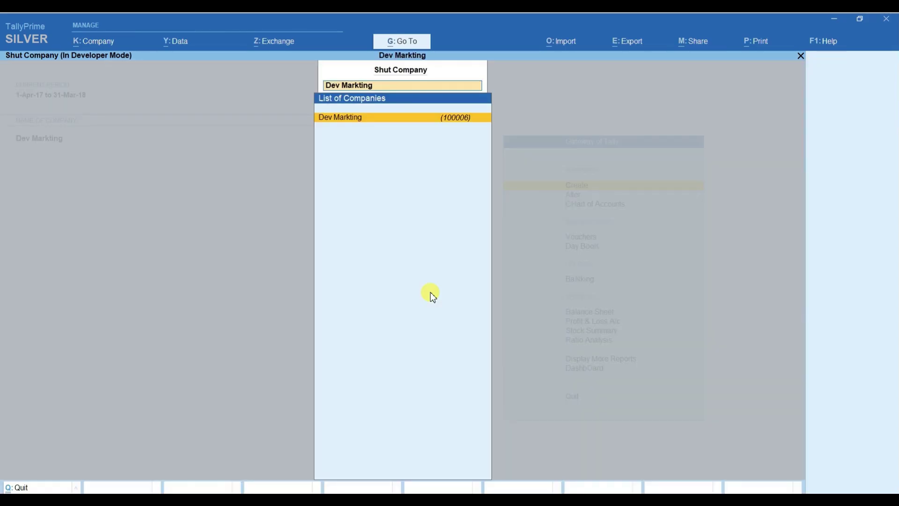
{"action": "key", "text": "Return"}
{"action": "key", "text": "Down"}
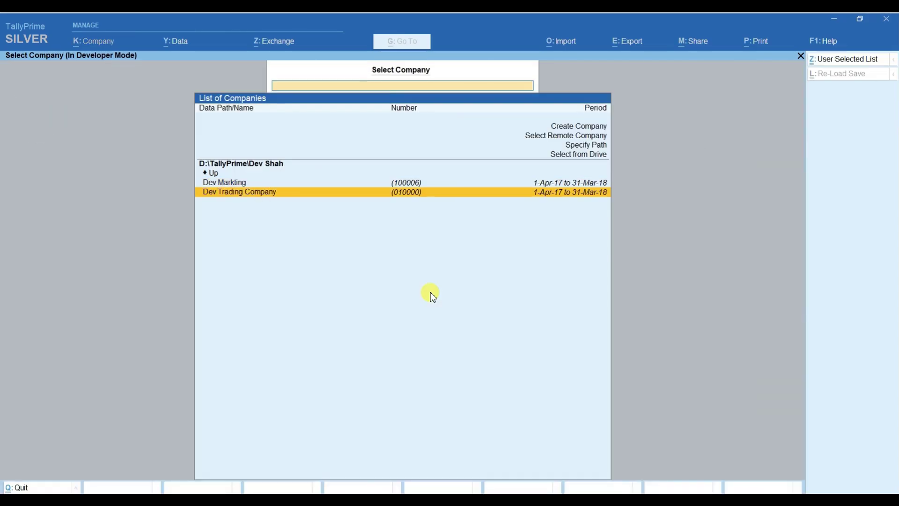
{"action": "key", "text": "Return"}
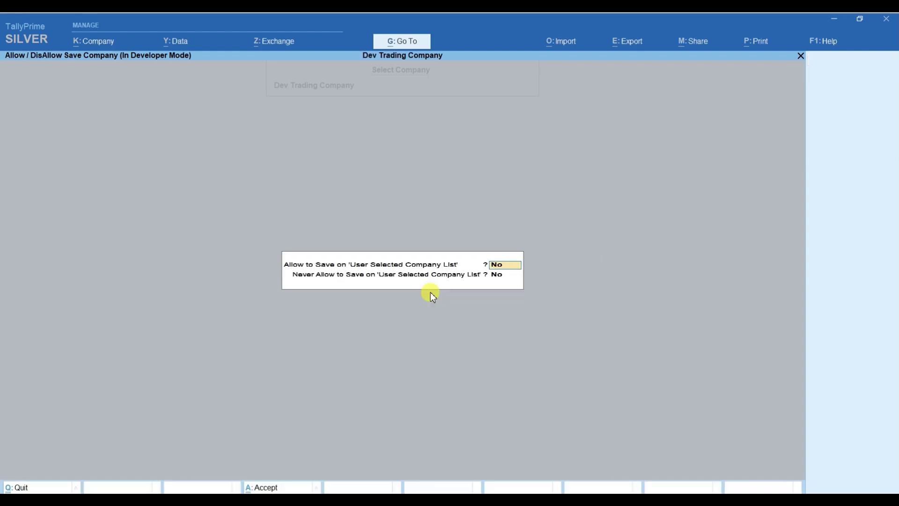
{"action": "type", "text": "y"}
{"action": "key", "text": "Return"}
{"action": "key", "text": "Return"}
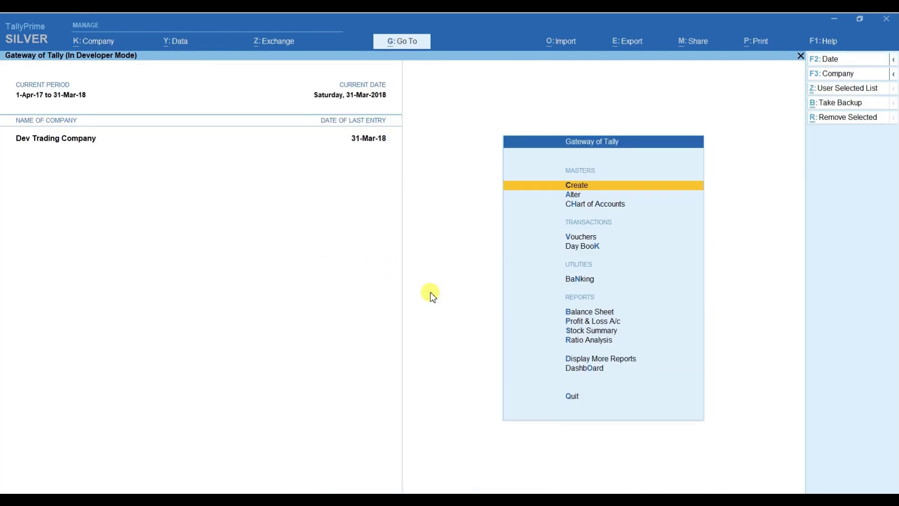
- View the Take Backup company list, and shut Dev Trading Company
{"action": "left_click", "coordinate": [815, 102]}
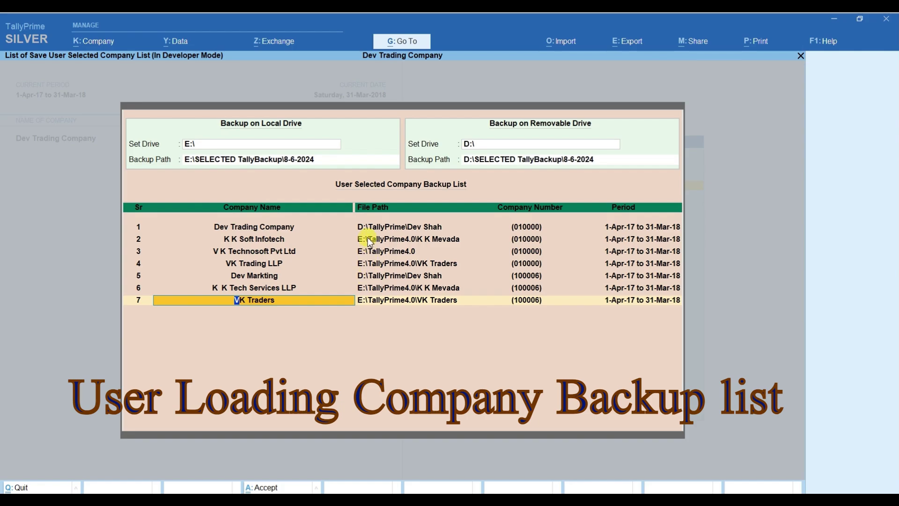
{"action": "key", "text": "Escape"}
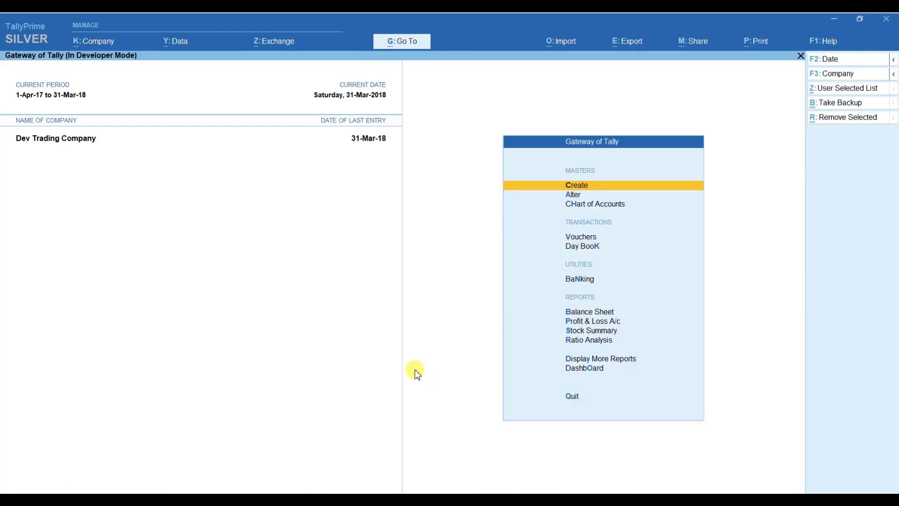
{"action": "key", "text": "alt+F3"}
{"action": "key", "text": "y"}
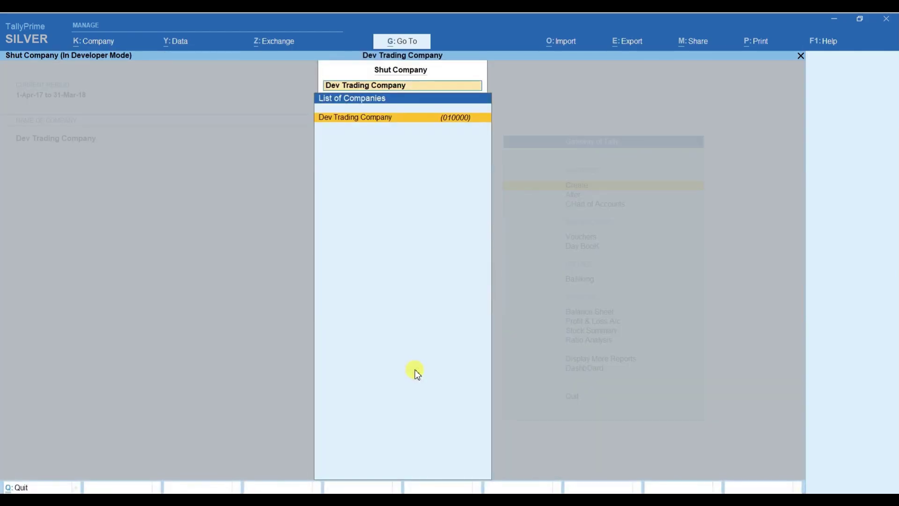
{"action": "key", "text": "Return"}
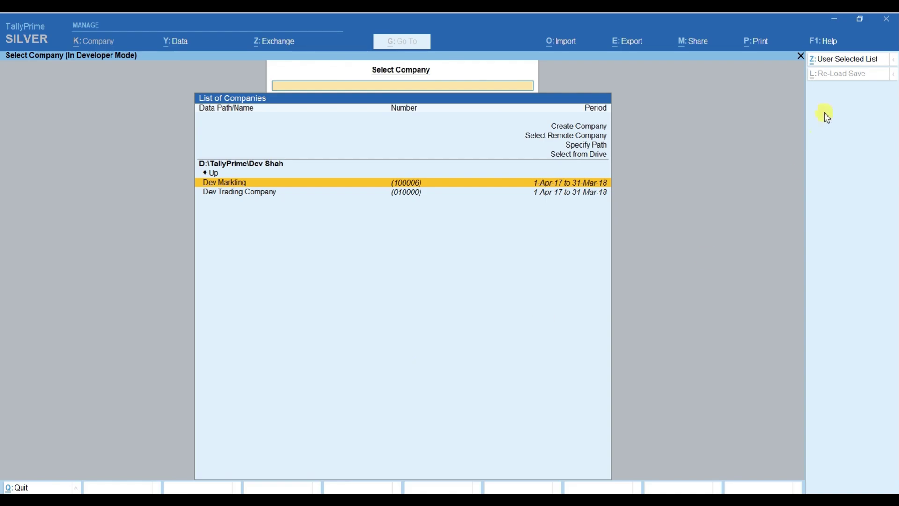
- Load V K Technosoft Pvt Ltd from the list of user selected companies
{"action": "left_click", "coordinate": [845, 66]}
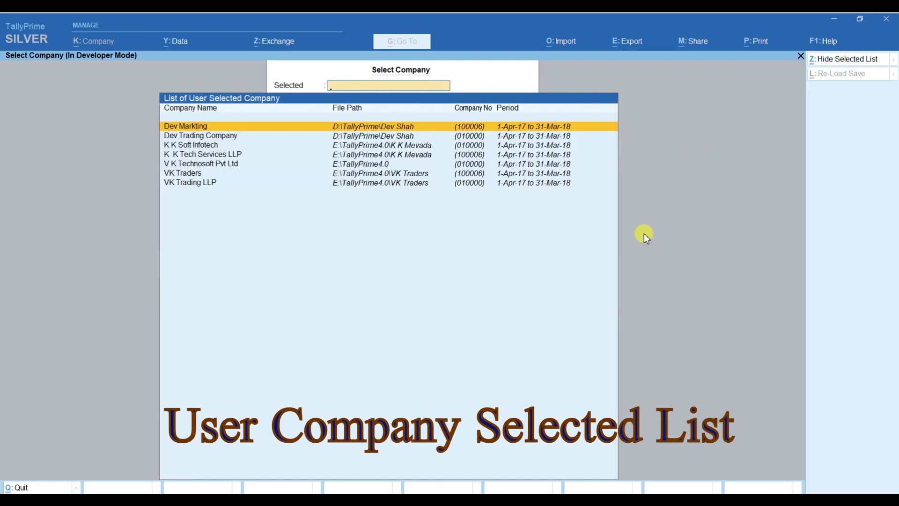
{"action": "left_click", "coordinate": [372, 165]}
{"action": "left_click", "coordinate": [372, 165]}
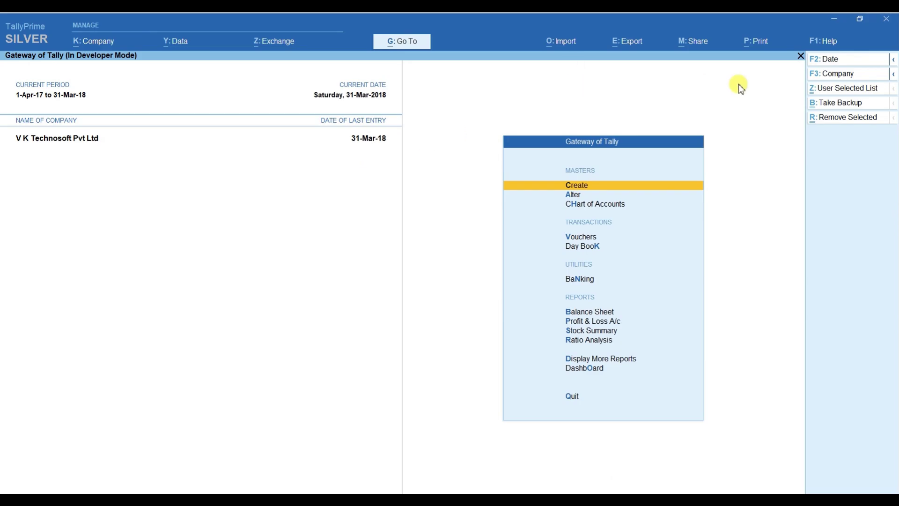
- Load VK Trading LLP from the user selected company list alongside V K Technosoft Pvt Ltd
{"action": "left_click", "coordinate": [842, 88]}
{"action": "key", "text": "Down"}
{"action": "key", "text": "Down"}
{"action": "key", "text": "Down"}
{"action": "key", "text": "Down"}
{"action": "key", "text": "Down"}
{"action": "key", "text": "Down"}
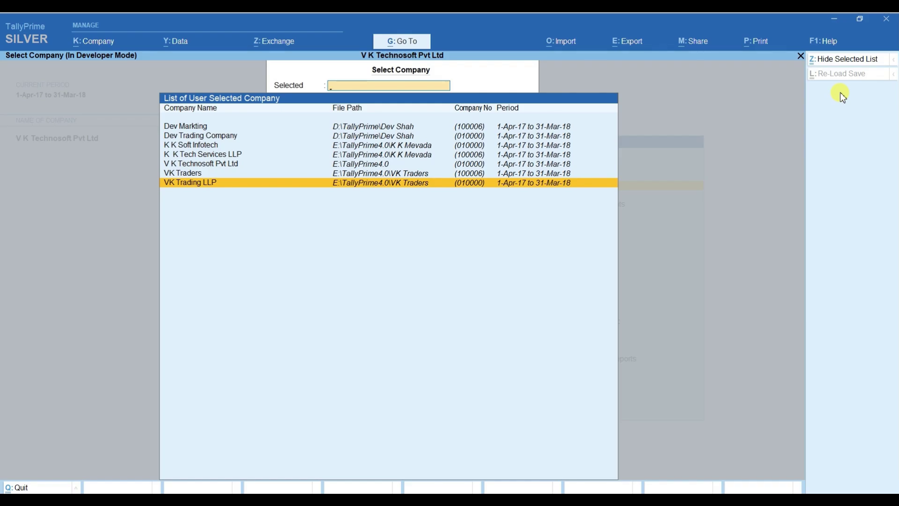
{"action": "key", "text": "Return"}
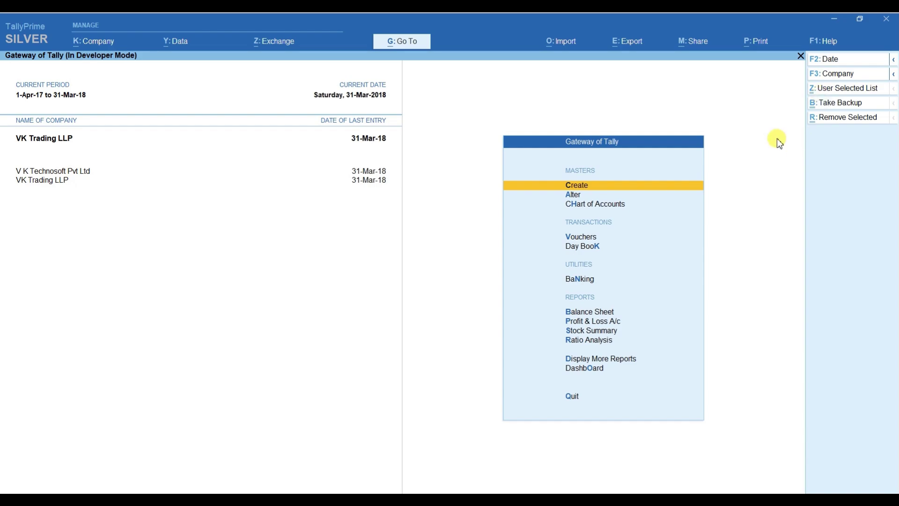
- Remove Dev Markting from the 'User Selected Company List' and return to the Gateway of Tally
{"action": "left_click", "coordinate": [845, 126]}
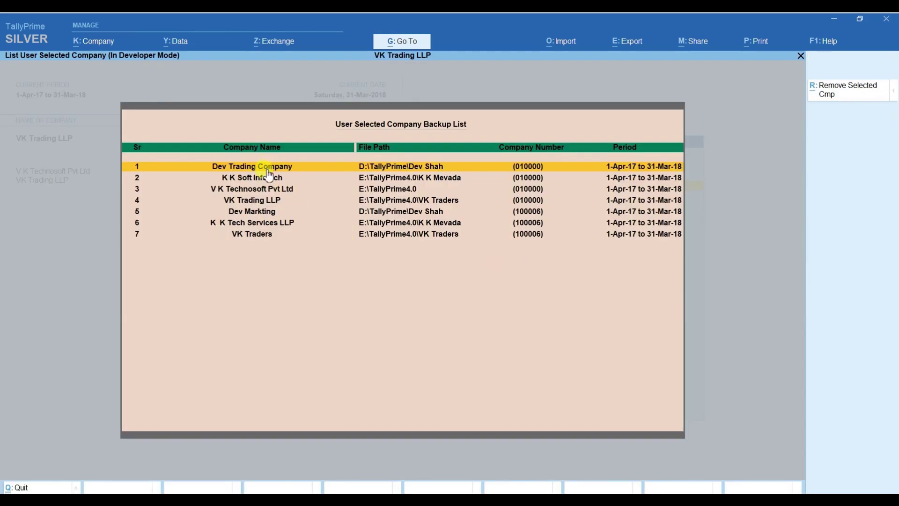
{"action": "left_click", "coordinate": [385, 213]}
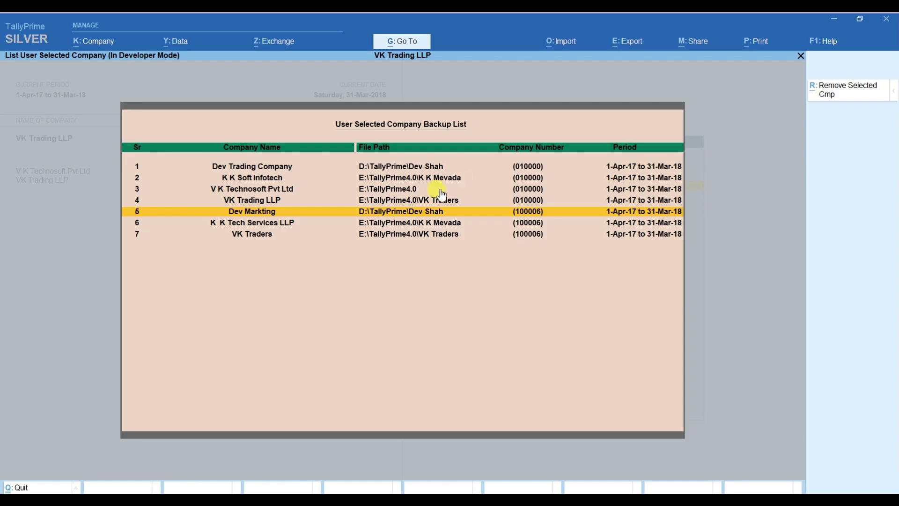
{"action": "key", "text": "alt+r"}
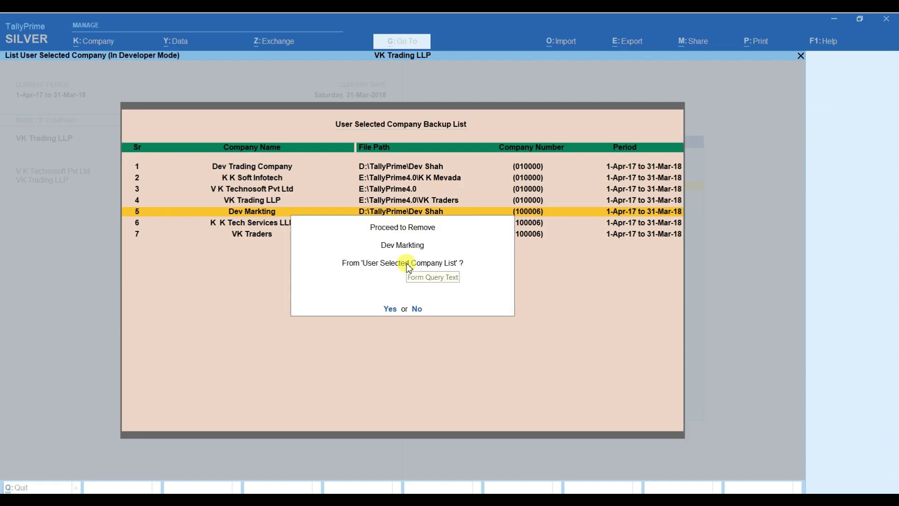
{"action": "left_click", "coordinate": [388, 309]}
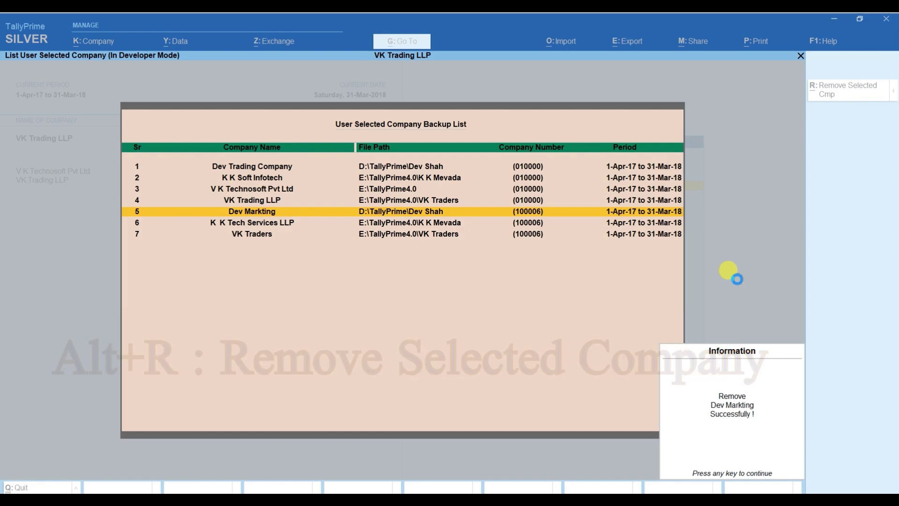
{"action": "key", "text": "Escape"}
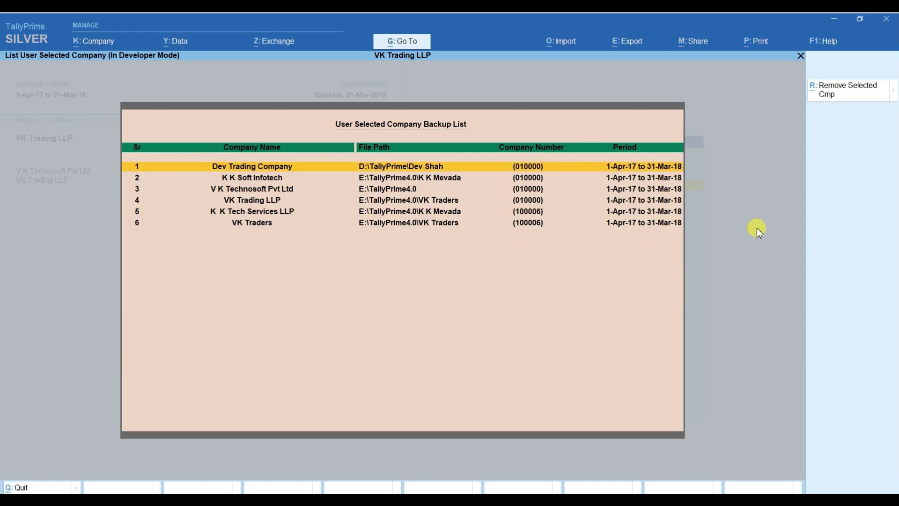
{"action": "key", "text": "Escape"}
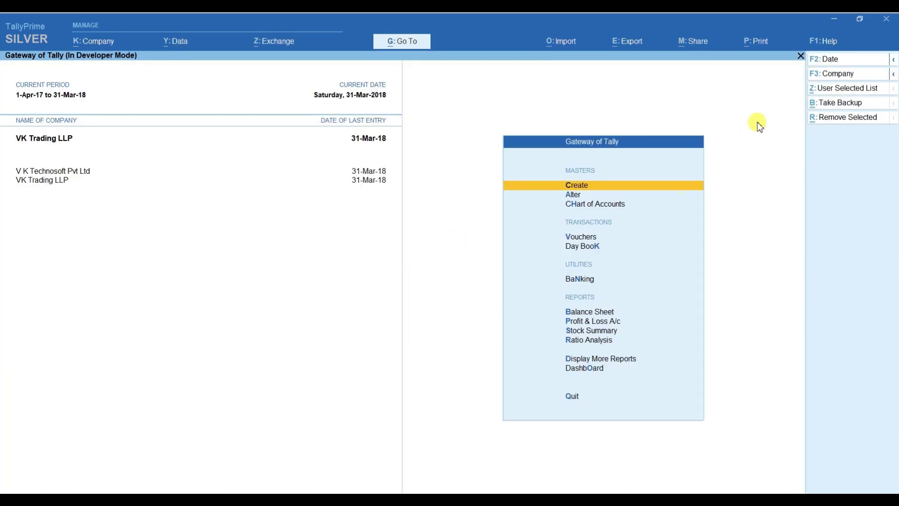
- Open the Take Backup company list and try to set the local backup drive to F:
{"action": "left_click", "coordinate": [832, 106]}
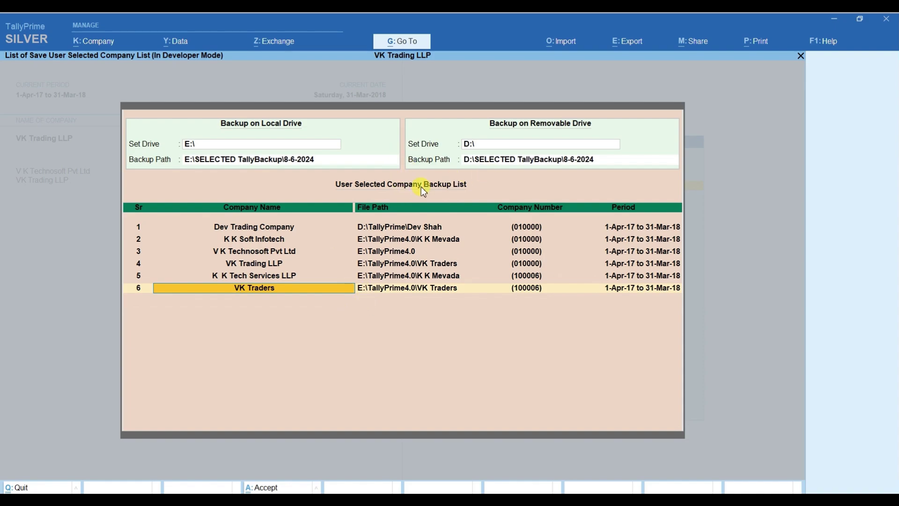
{"action": "left_click", "coordinate": [216, 145]}
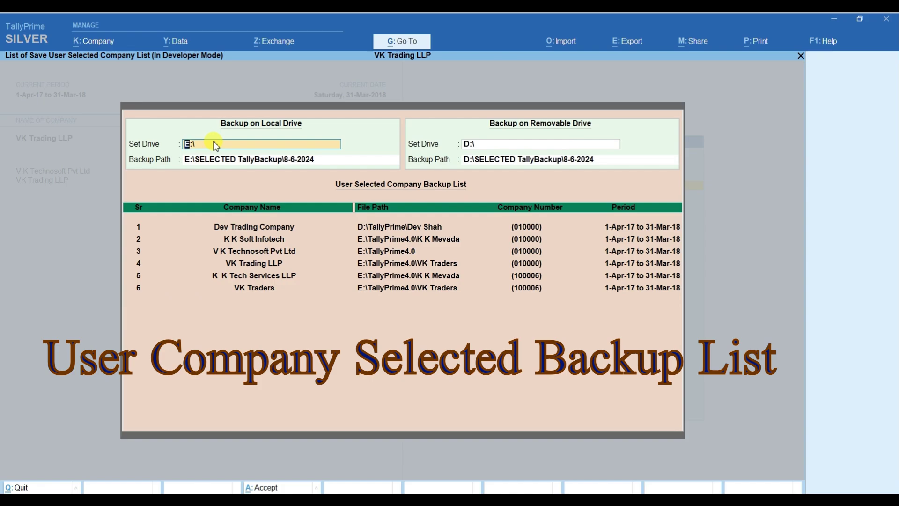
{"action": "type", "text": "F"}
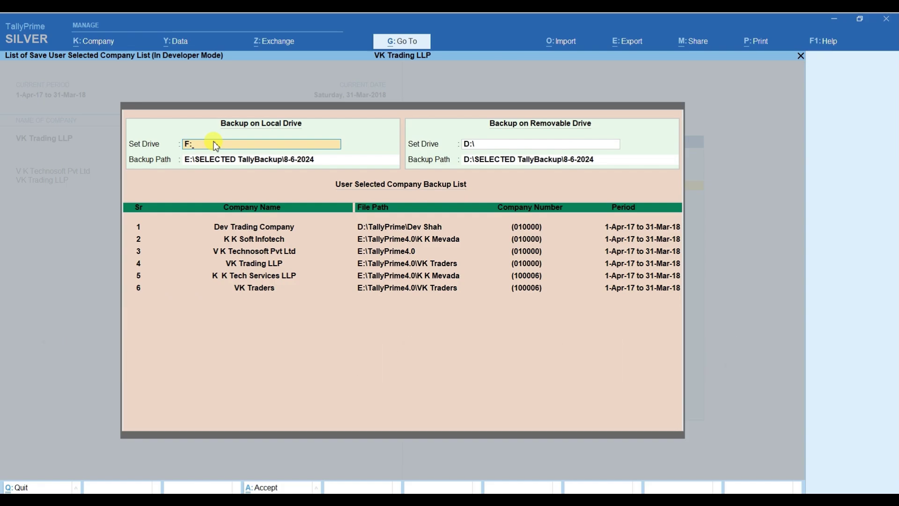
{"action": "type", "text": ":"}
{"action": "key", "text": "Return"}
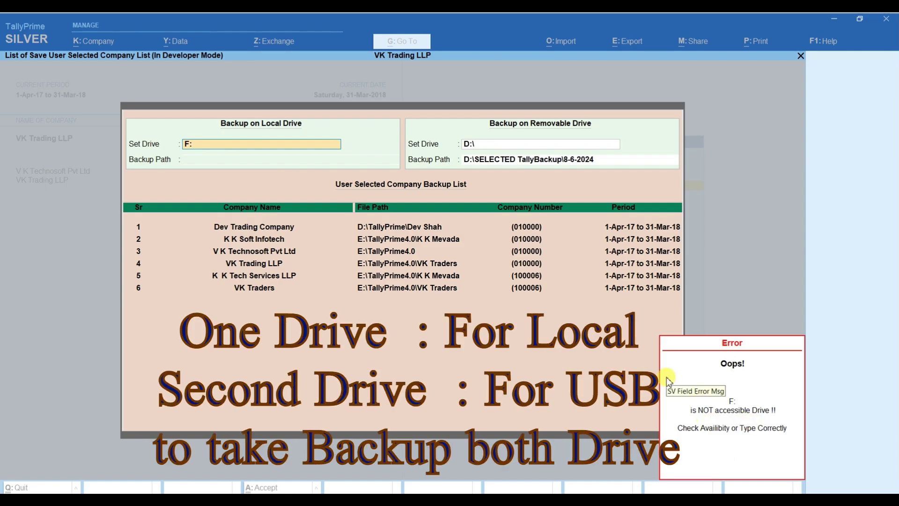
- Dismiss the drive error and set the local backup drive to E:
{"action": "key", "text": "Escape"}
{"action": "type", "text": "E"}
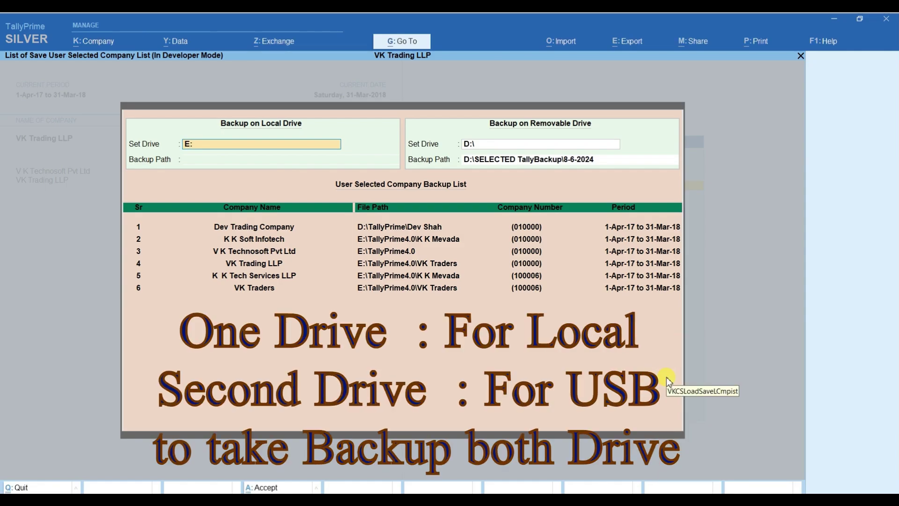
{"action": "key", "text": "Return"}
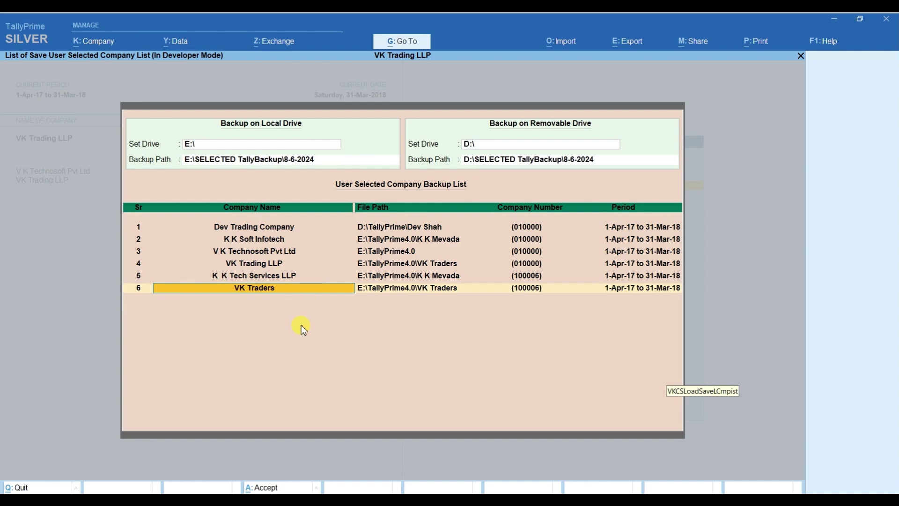
- Accept the backup list and back up all listed companies to local drive E:, overwriting the existing 'User SELECTED Company Backup List' PDF
{"action": "key", "text": "ctrl+a"}
{"action": "key", "text": "Return"}
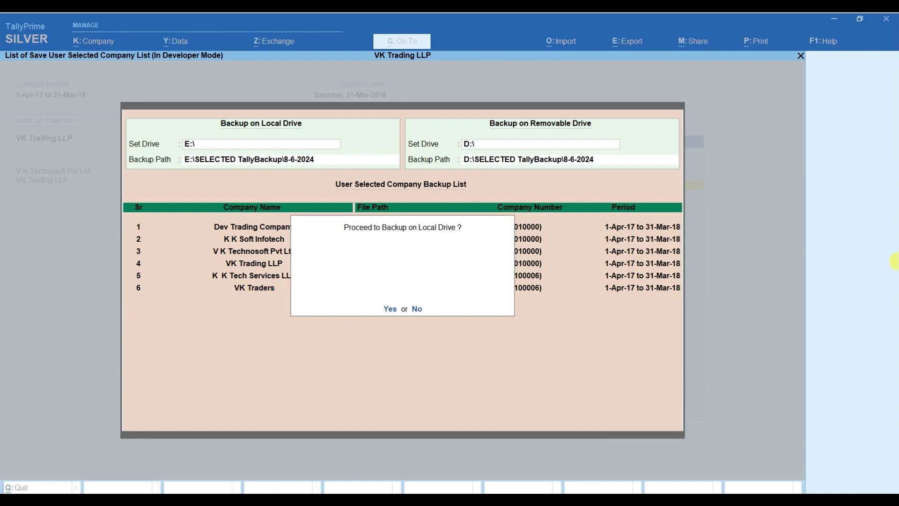
{"action": "key", "text": "Return"}
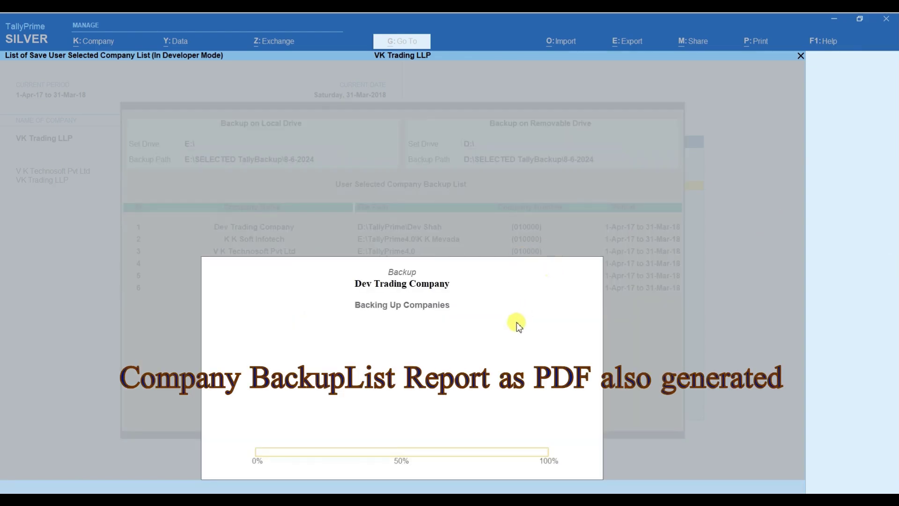
{"action": "key", "text": "Return"}
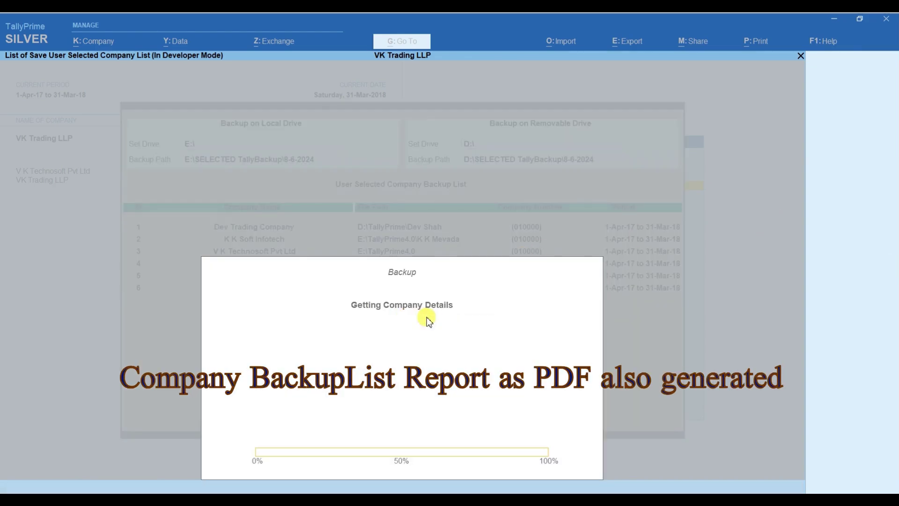
{"action": "key", "text": "Return"}
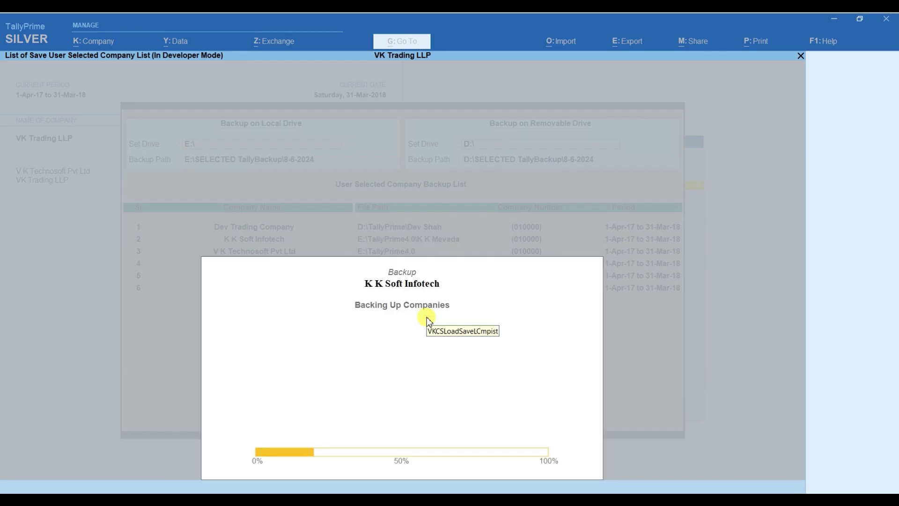
{"action": "key", "text": "Return"}
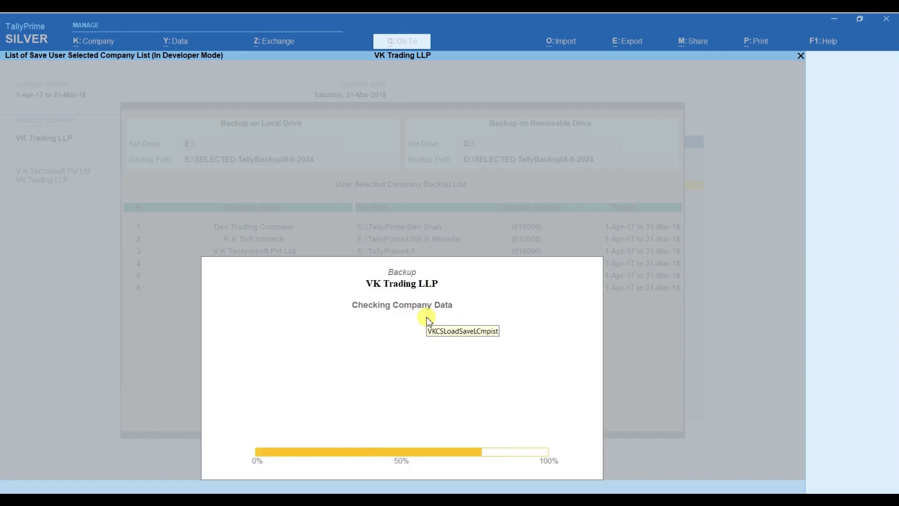
{"action": "key", "text": "Return"}
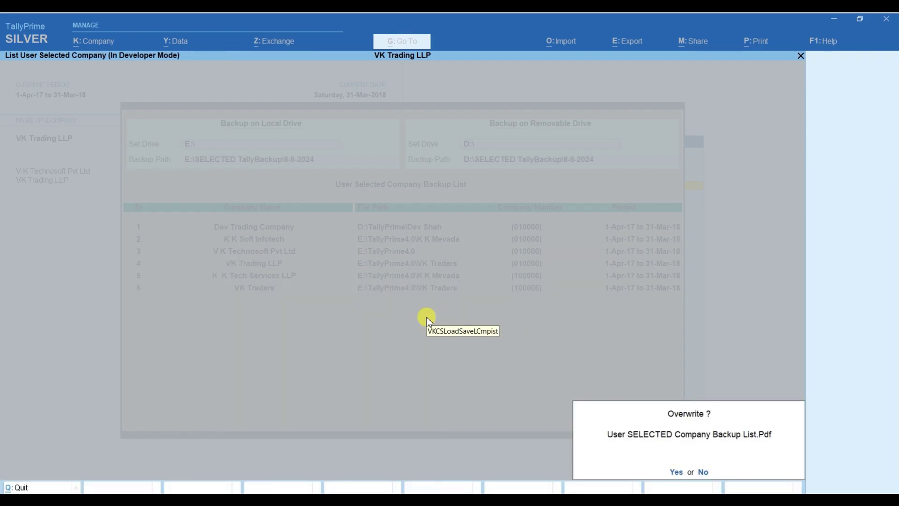
{"action": "key", "text": "Return"}
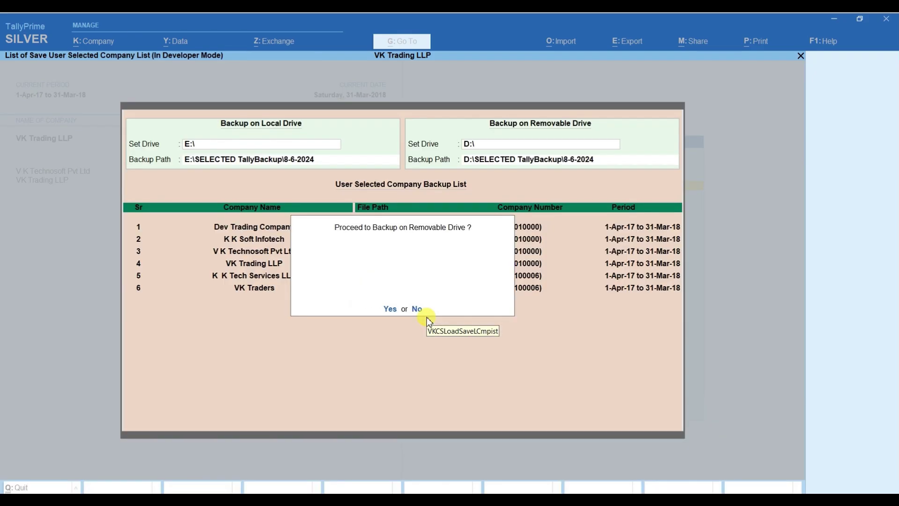
- Back up all listed companies to removable drive D:, overwriting the existing backup files and the company backup list PDF
{"action": "key", "text": "Return"}
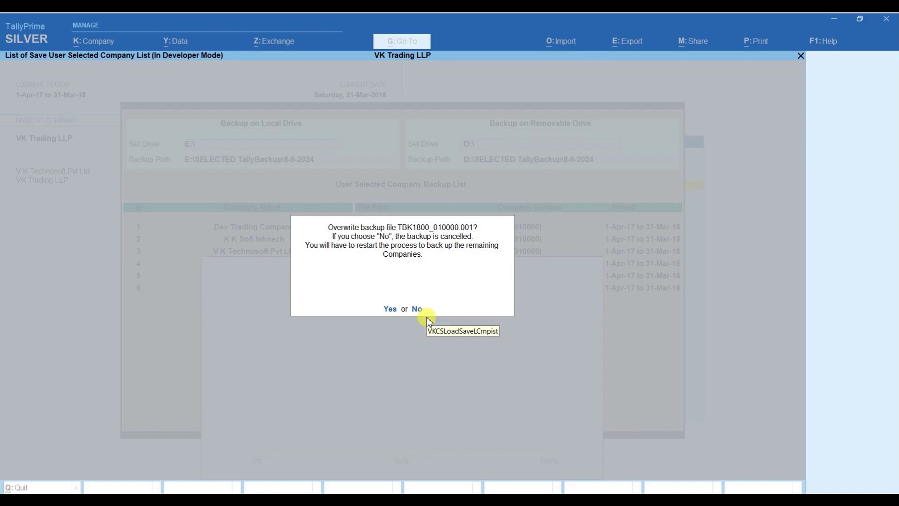
{"action": "key", "text": "Return"}
{"action": "key", "text": "Return"}
{"action": "key", "text": "Return"}
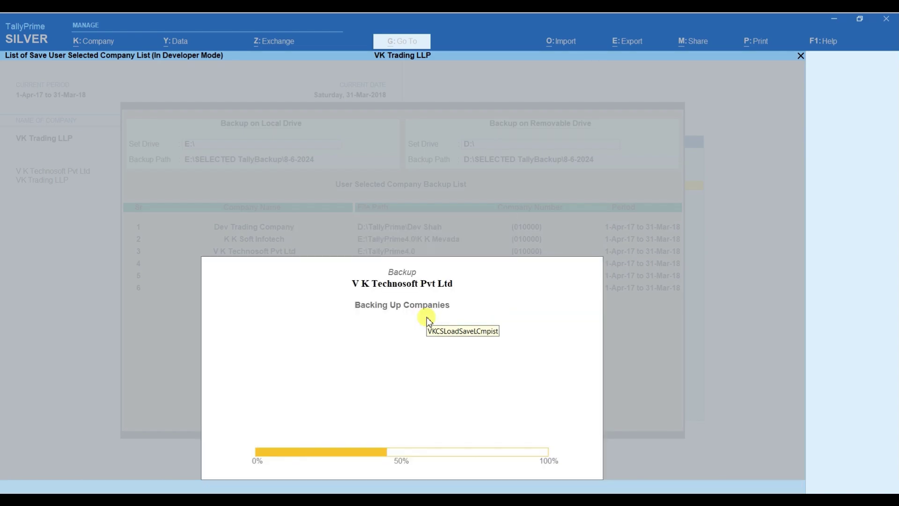
{"action": "key", "text": "Return"}
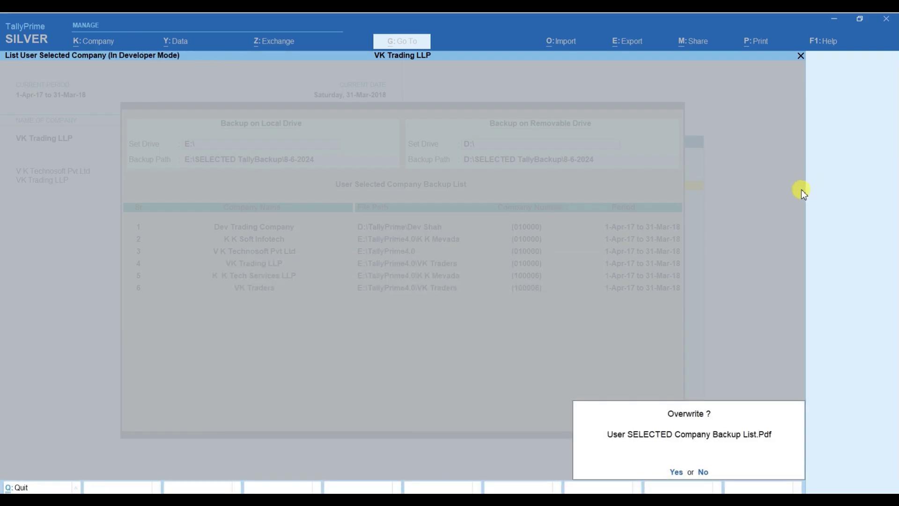
{"action": "key", "text": "Return"}
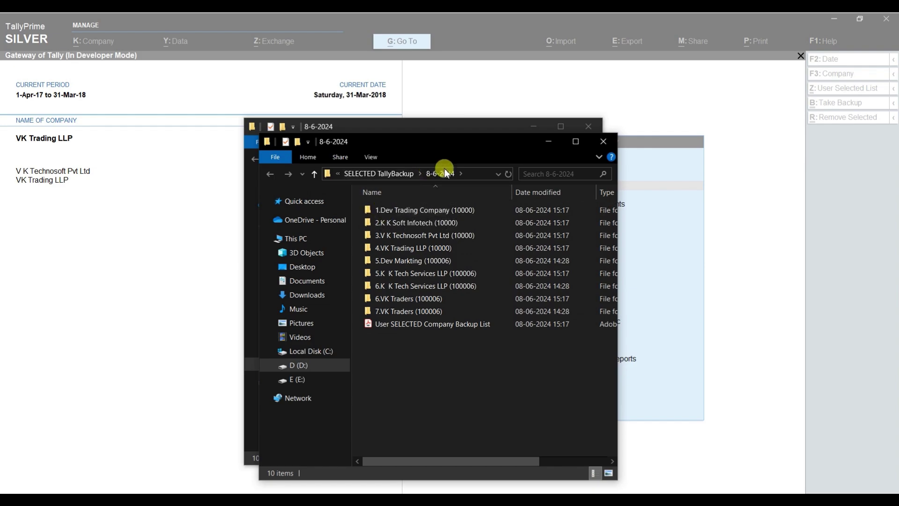
- In File Explorer, check the D:\SELECTED TallyBackup\8-6-2024 folder path, and examine the backup date in the 'User SELECTED Company Backup List' PDF
{"action": "left_click", "coordinate": [476, 177]}
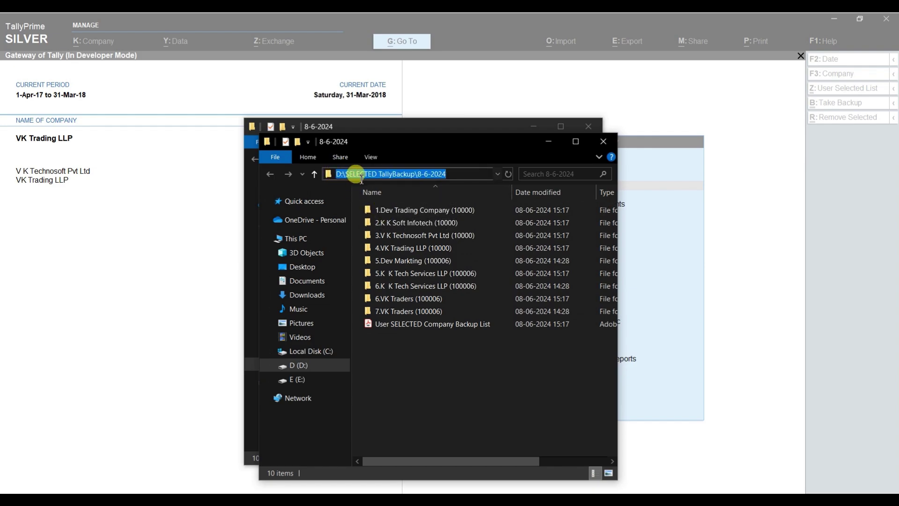
{"action": "left_click", "coordinate": [409, 329]}
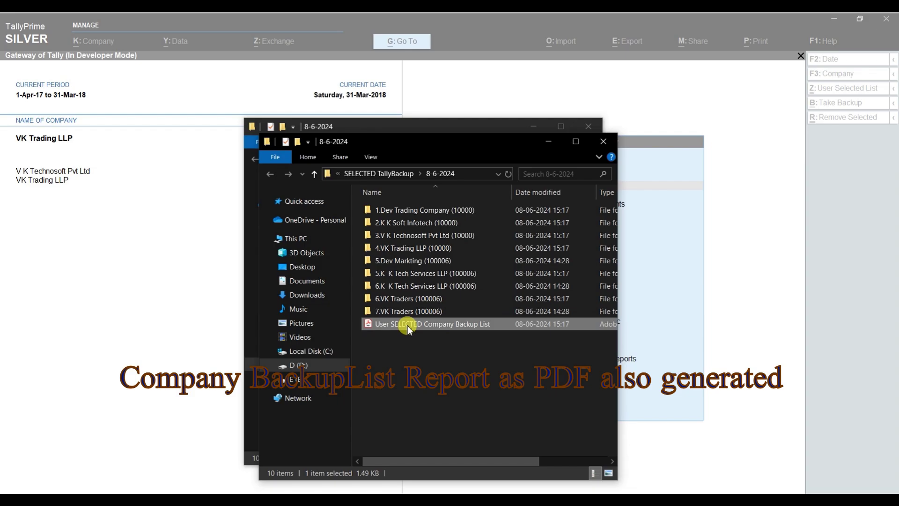
{"action": "double_click", "coordinate": [408, 327]}
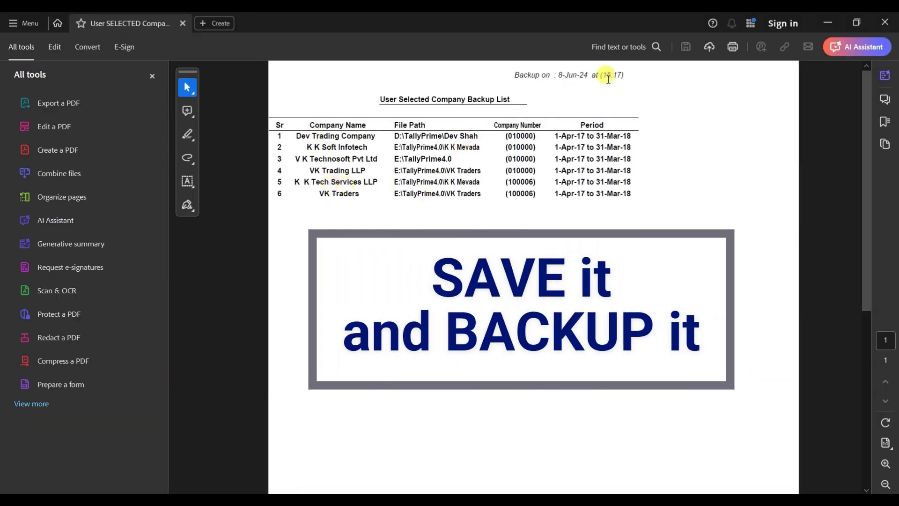
{"action": "left_click_drag", "start_coordinate": [558, 74], "coordinate": [655, 75]}
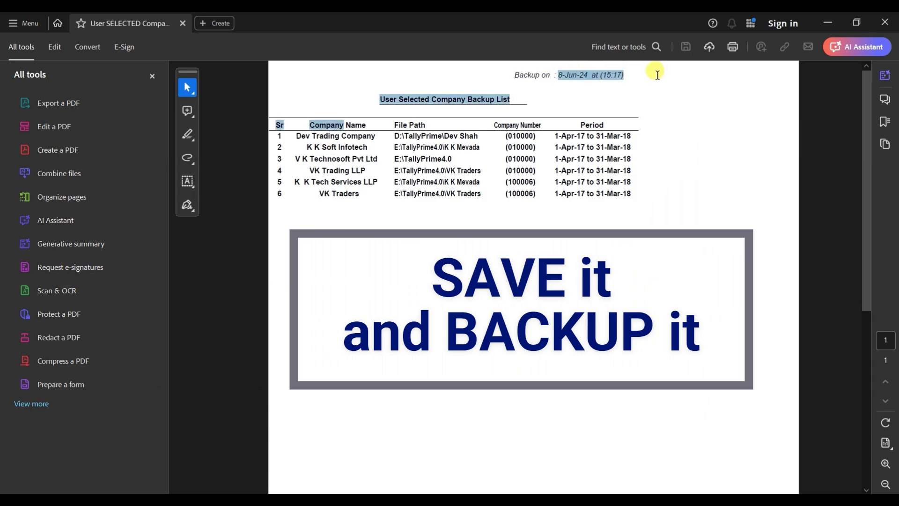
{"action": "left_click", "coordinate": [617, 93]}
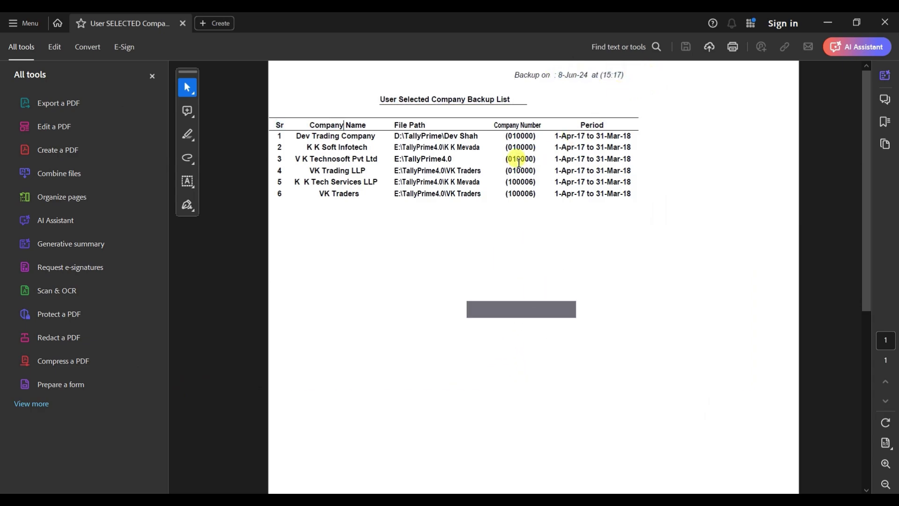